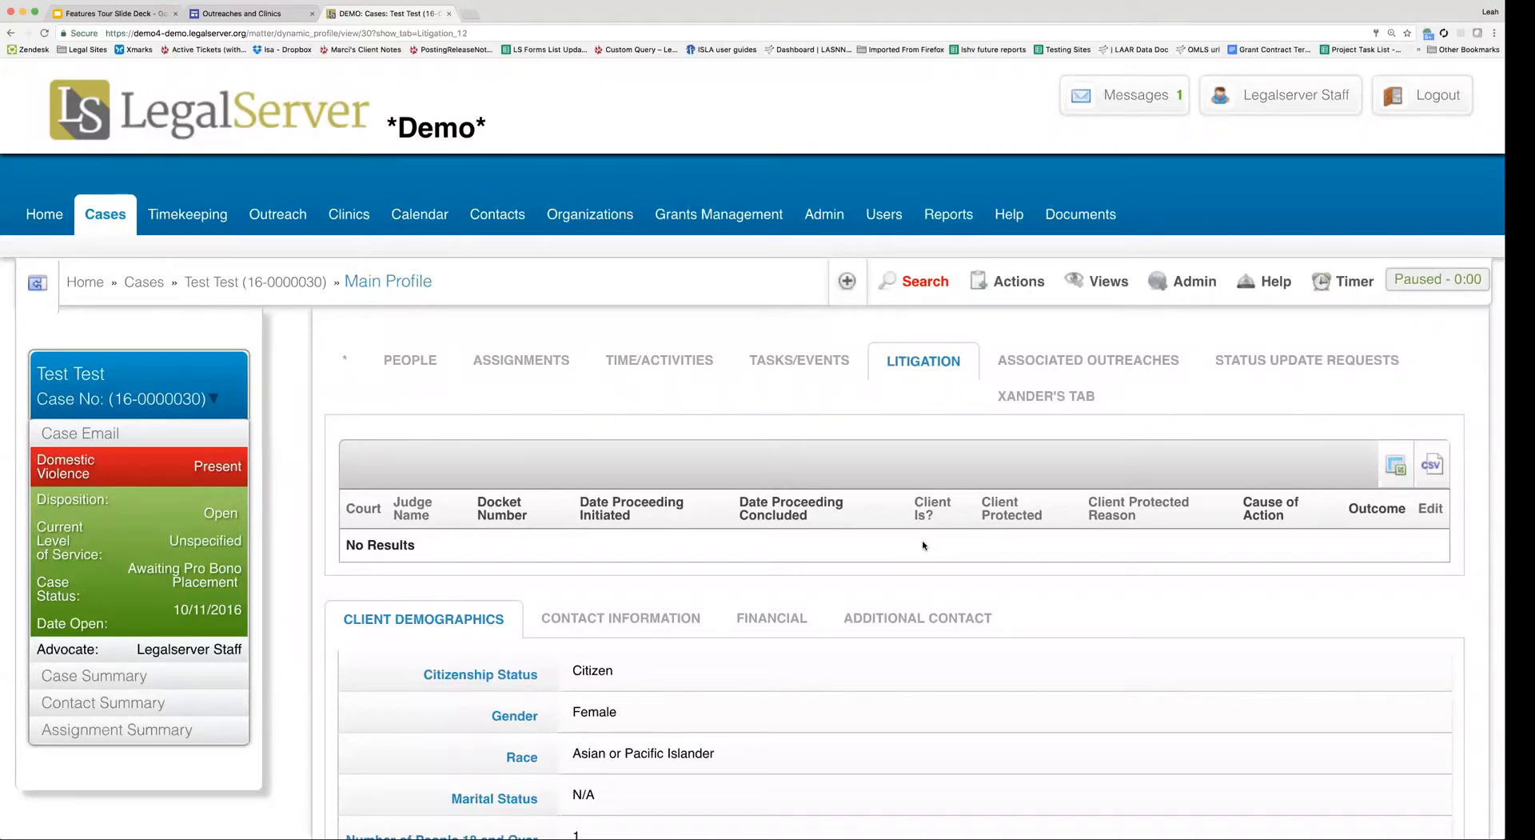
# Search the case actions for "lit" and open the Add Litigation form
pyautogui.click(1004, 282)
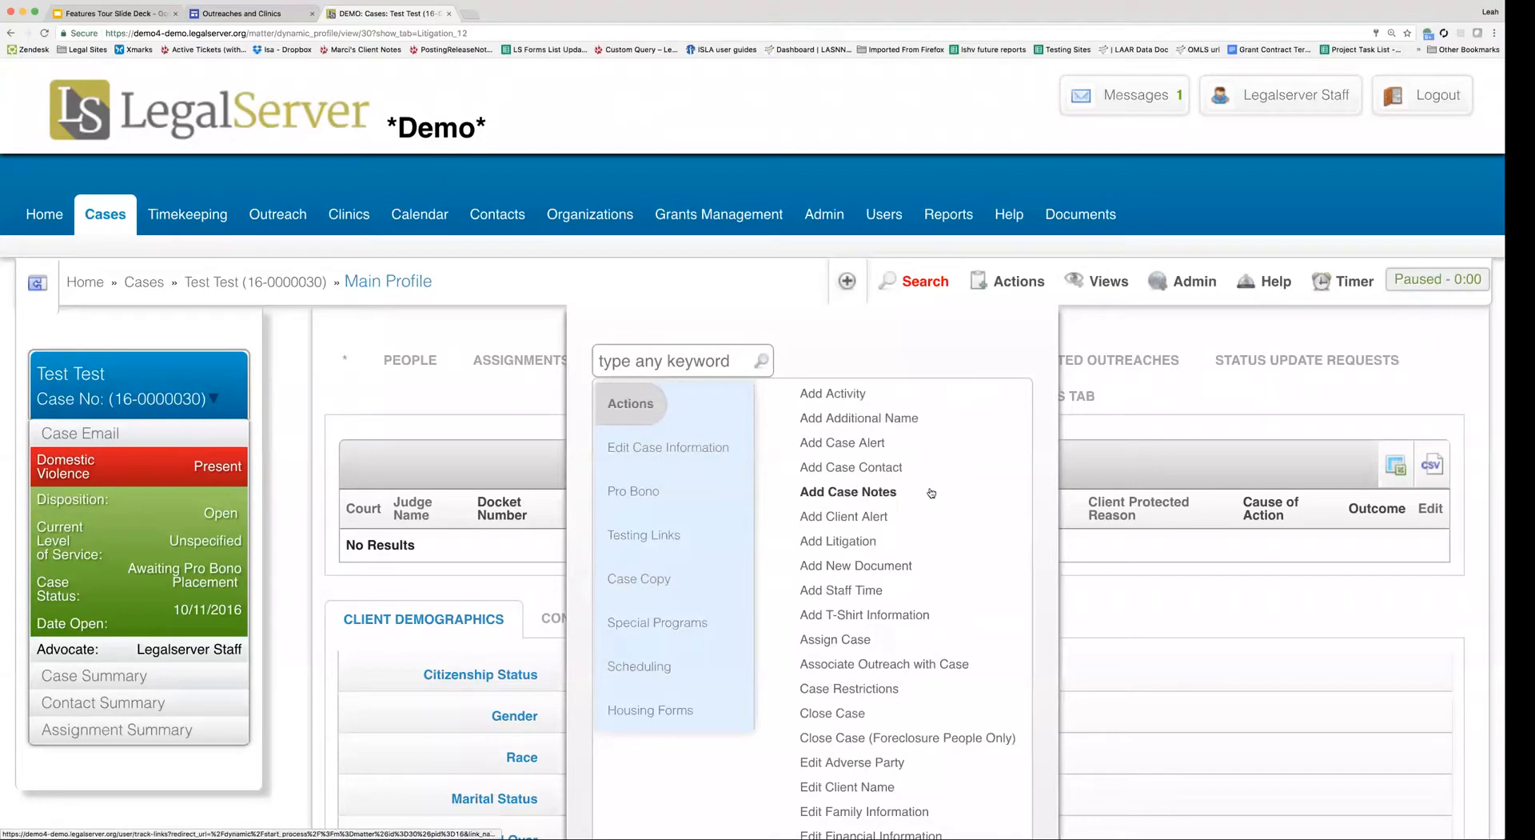
pyautogui.click(694, 359)
pyautogui.write('lit')
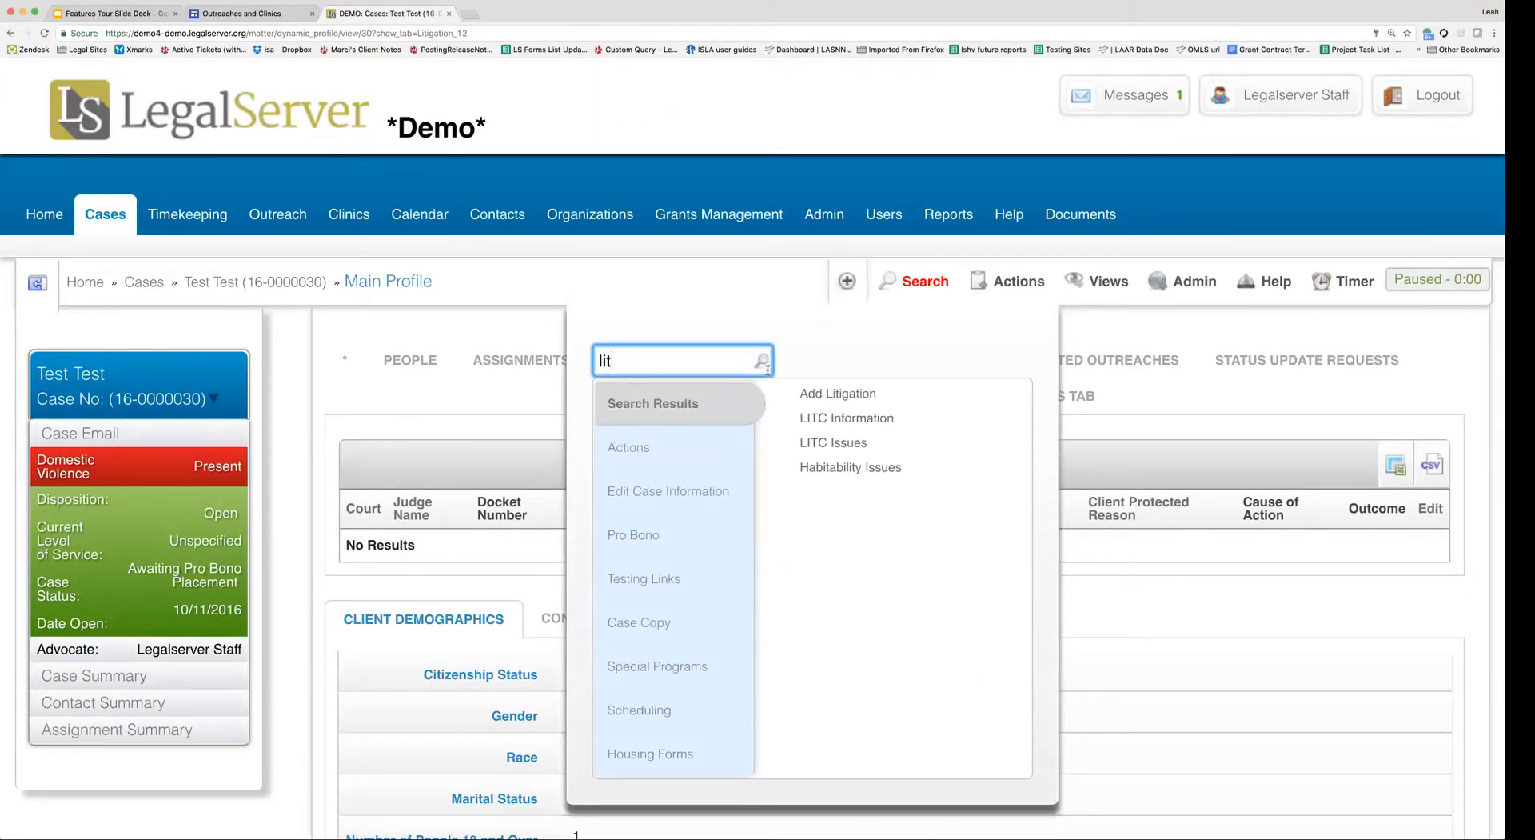
pyautogui.click(849, 395)
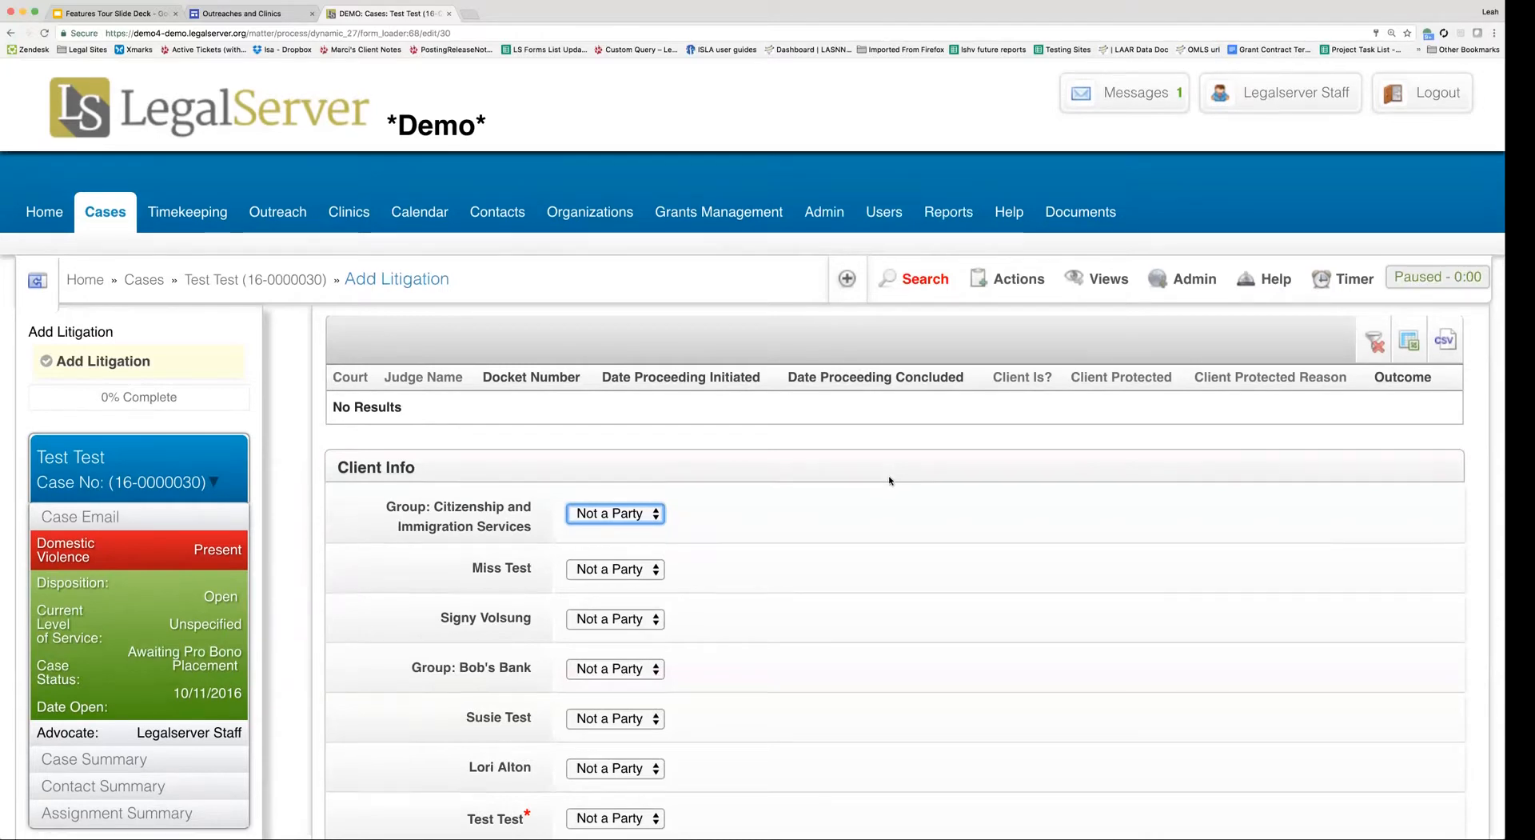
# Set the party role of the required client entry in Client Info to Plaintiff
pyautogui.scroll(-5, 890, 479)
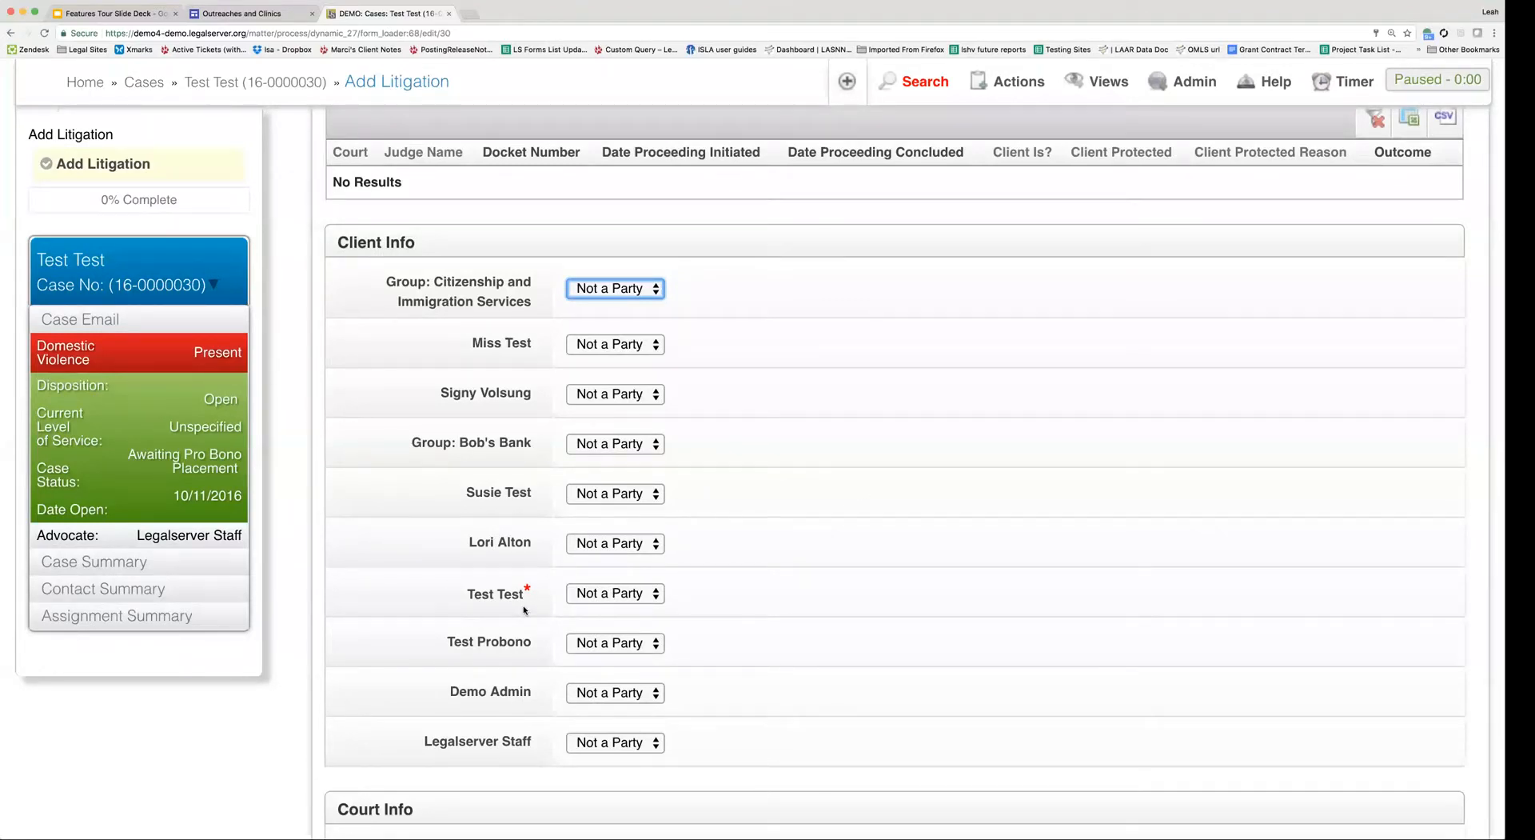
pyautogui.click(616, 605)
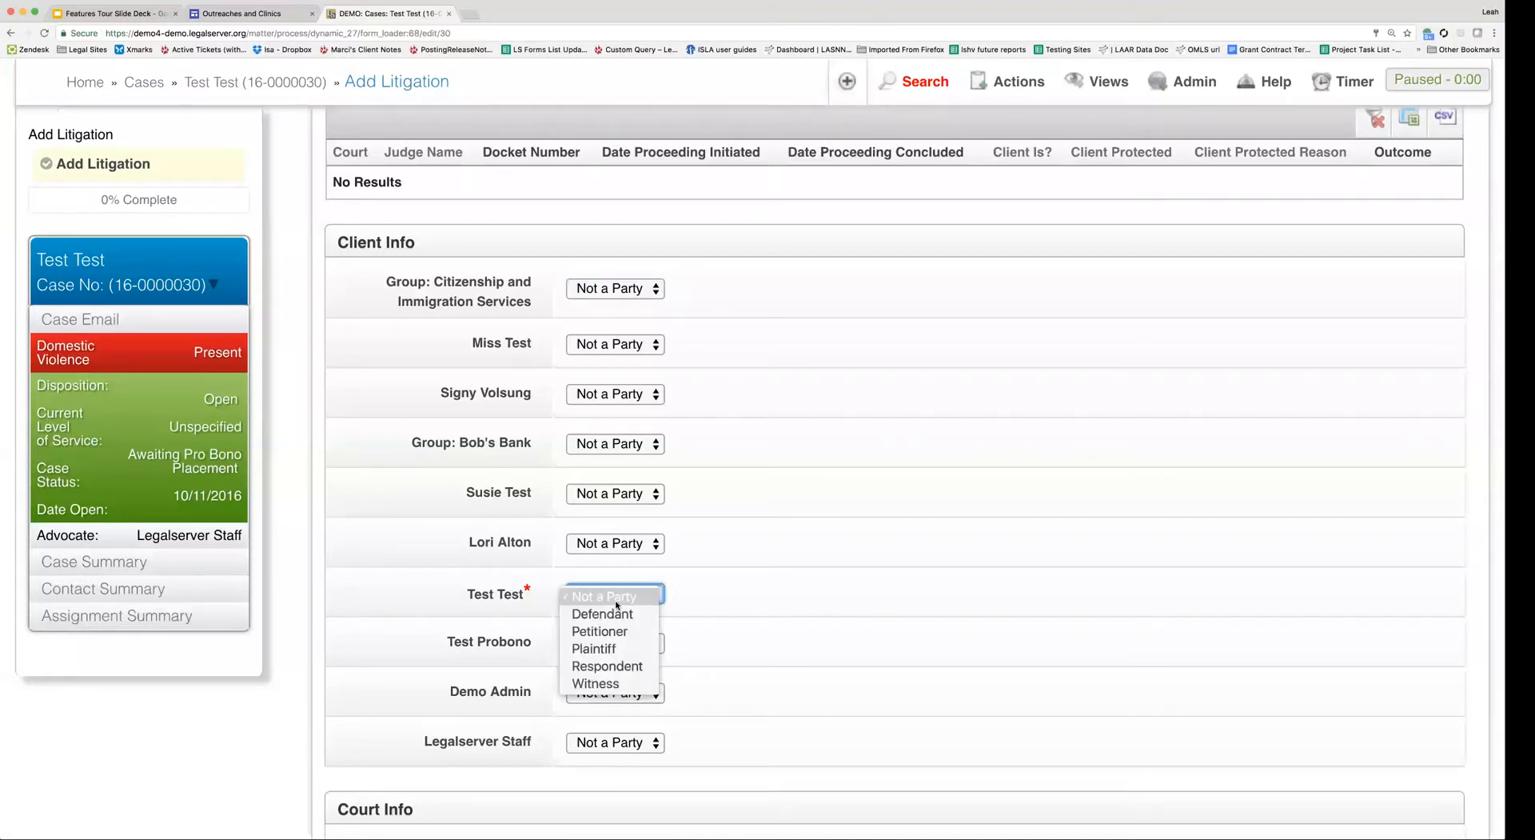
pyautogui.click(613, 645)
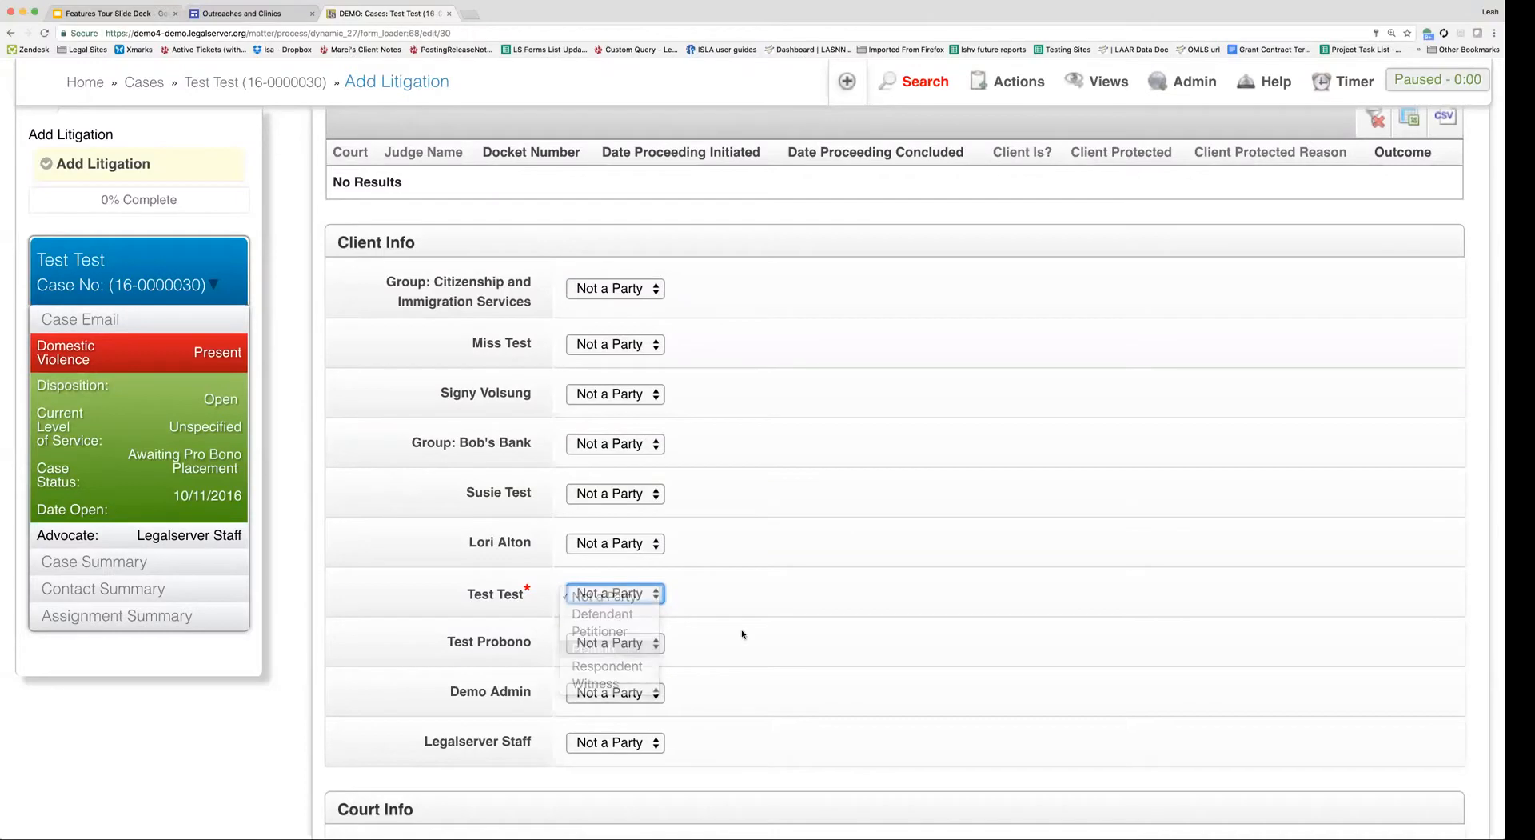
# Keep the client's home address and mark the client as protected, with Domestic Violence as the protected reason
pyautogui.scroll(-2, 766, 593)
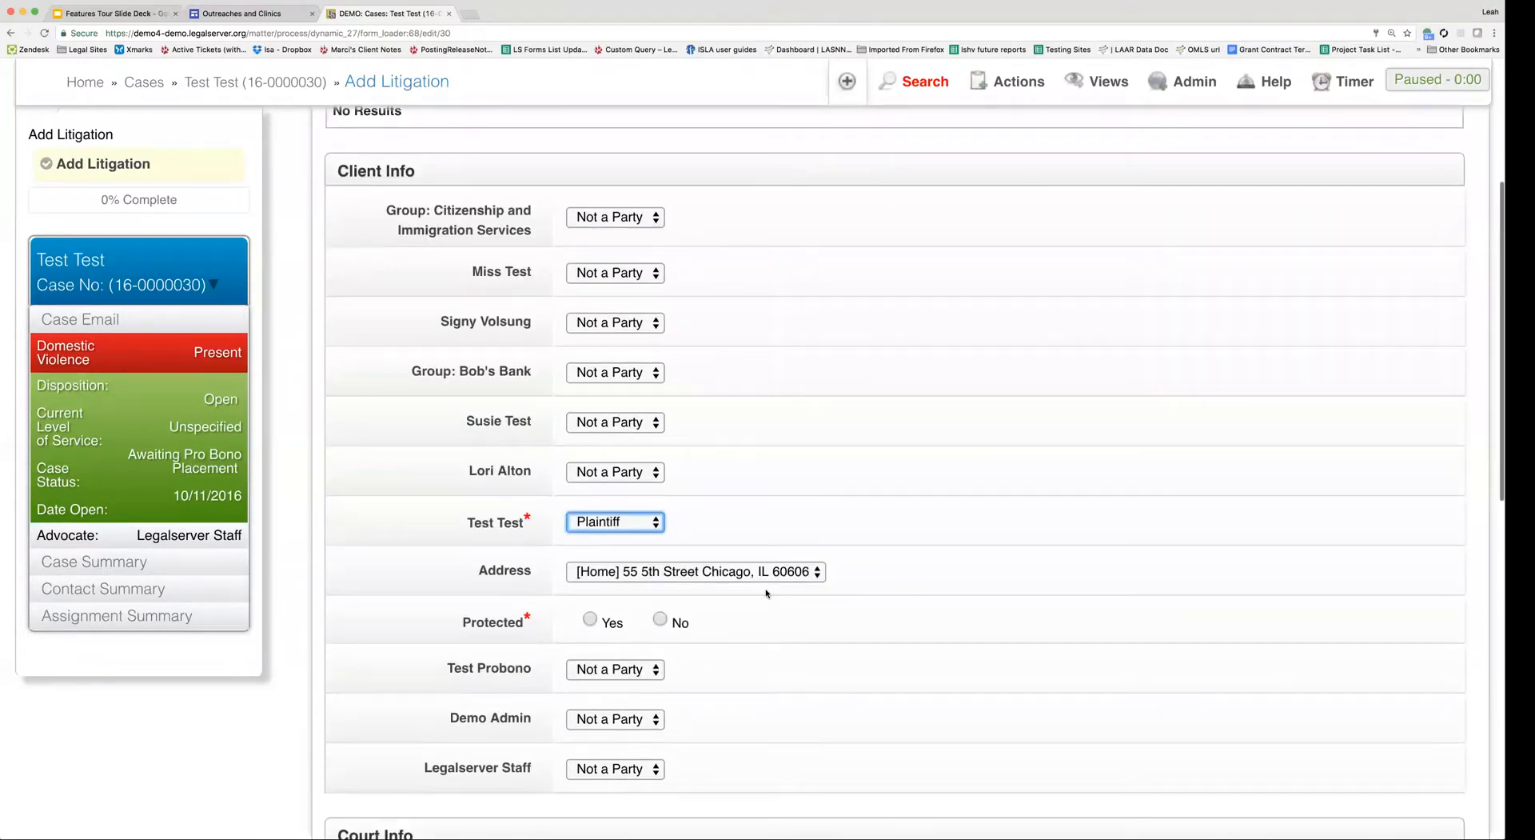
pyautogui.click(693, 571)
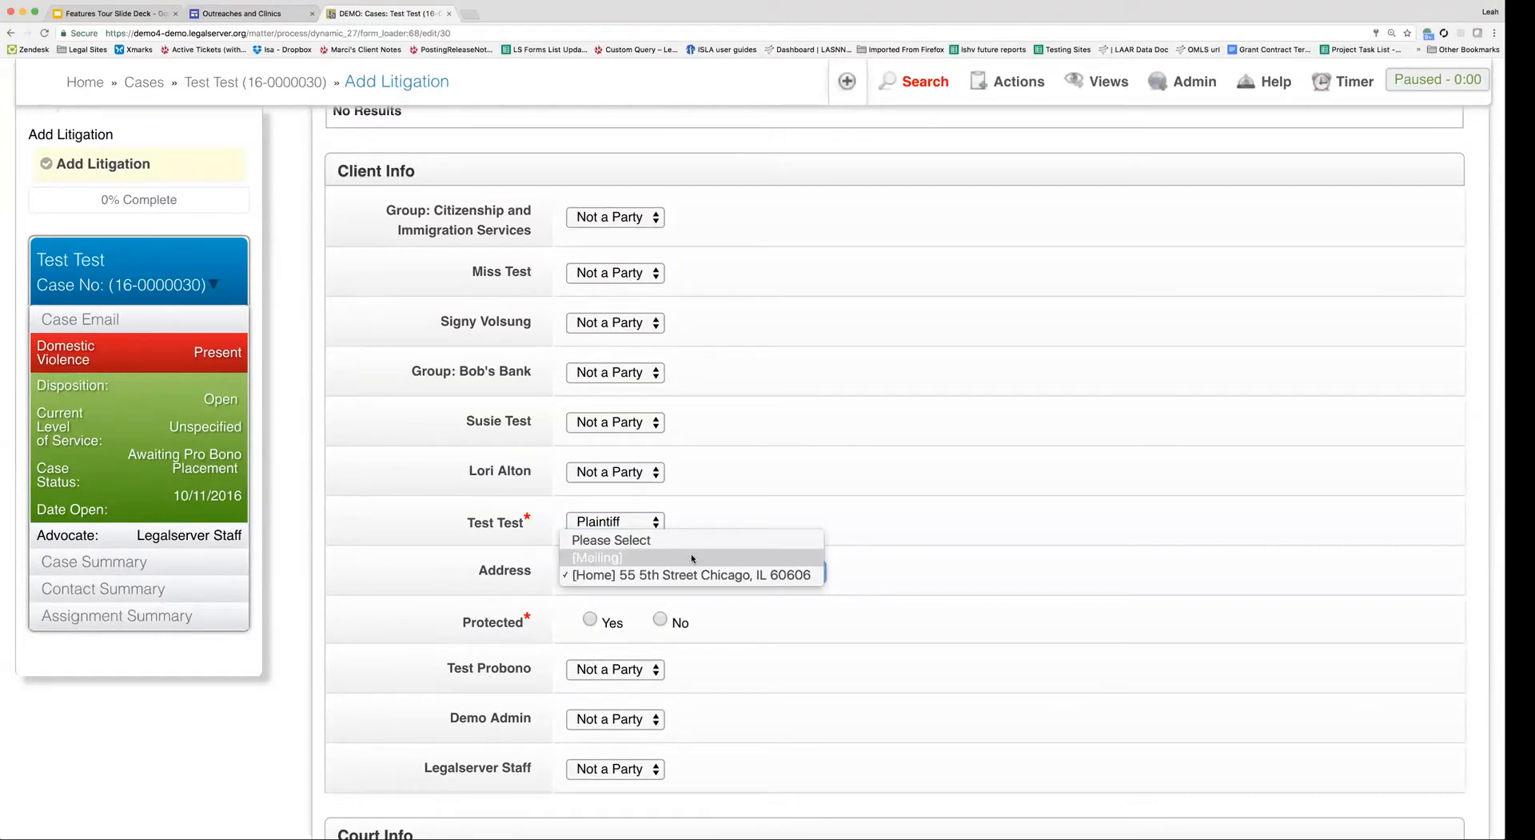
pyautogui.click(898, 584)
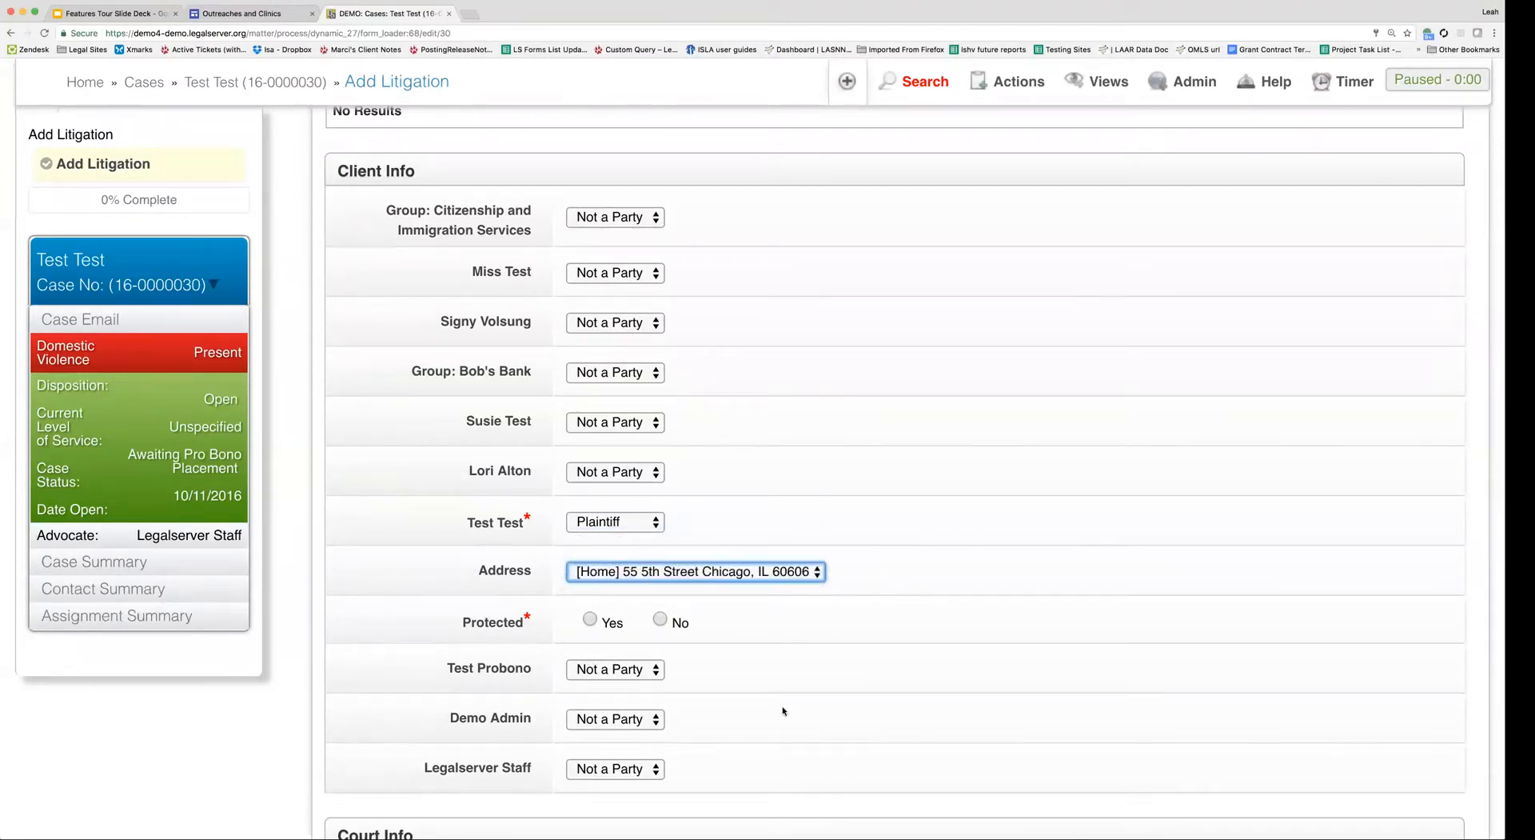
pyautogui.click(614, 623)
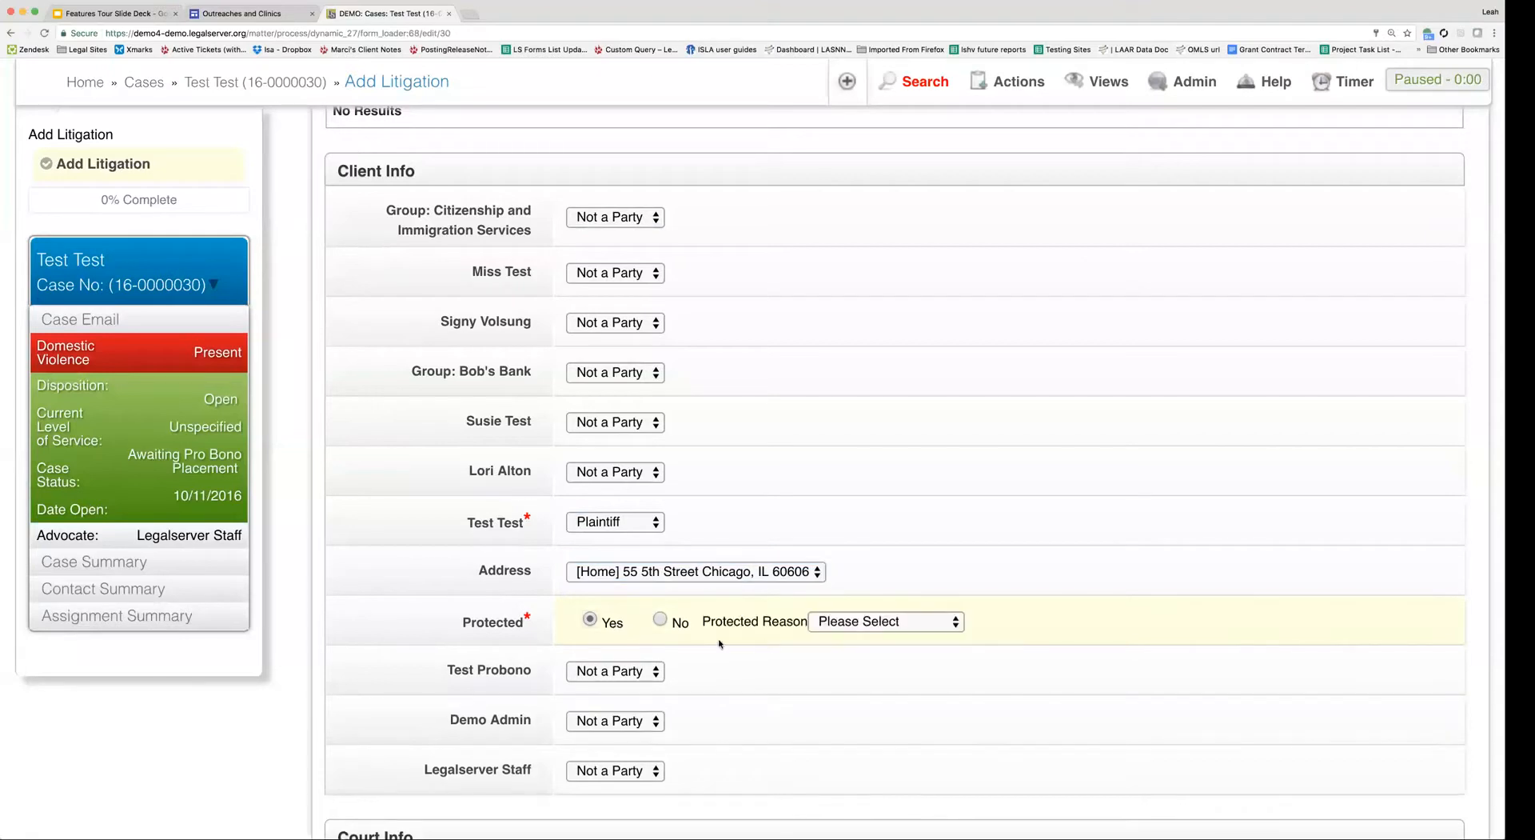
pyautogui.click(875, 630)
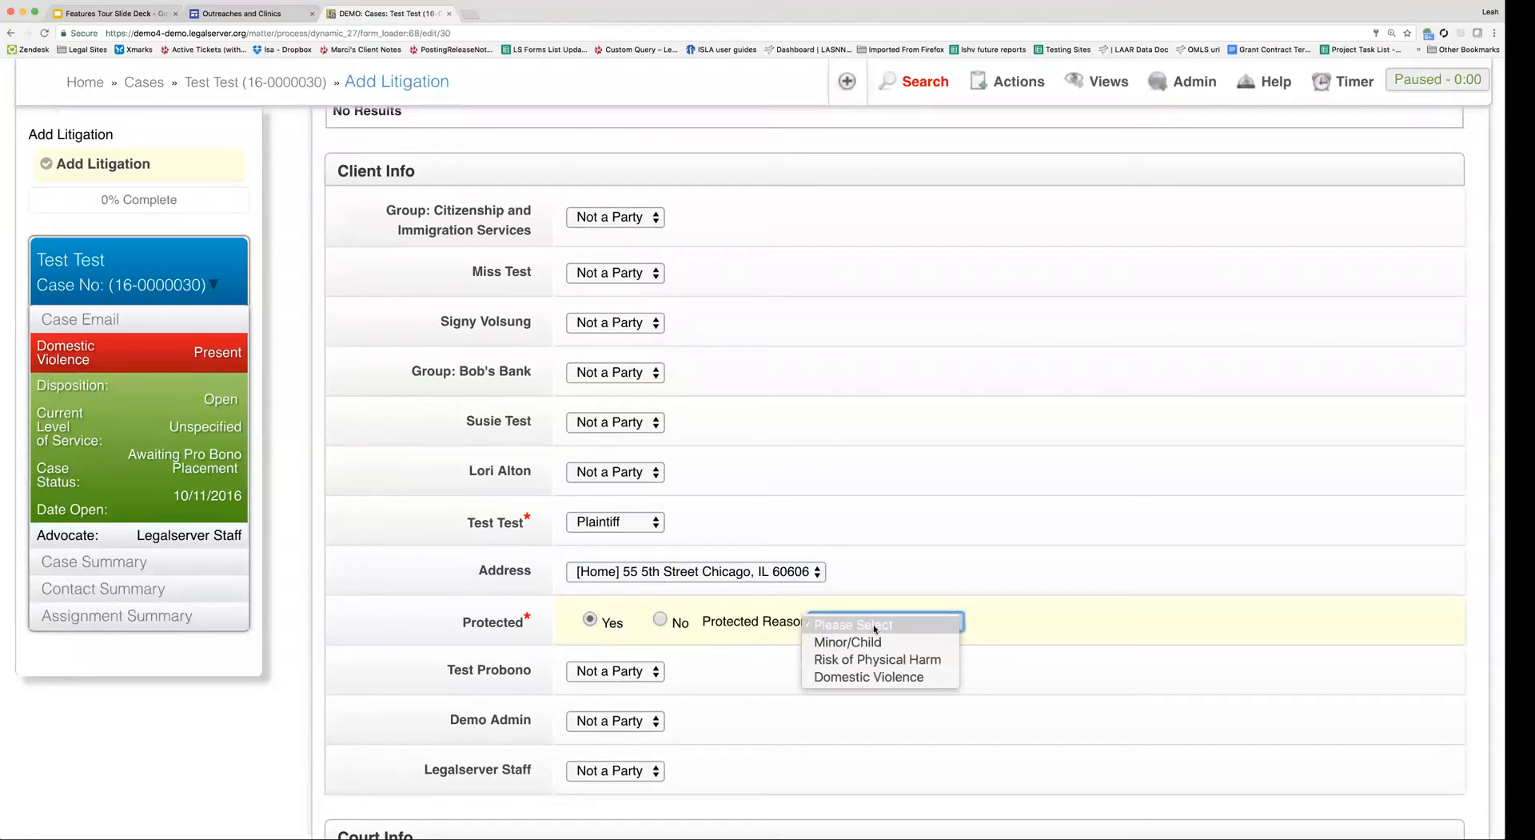
pyautogui.click(894, 677)
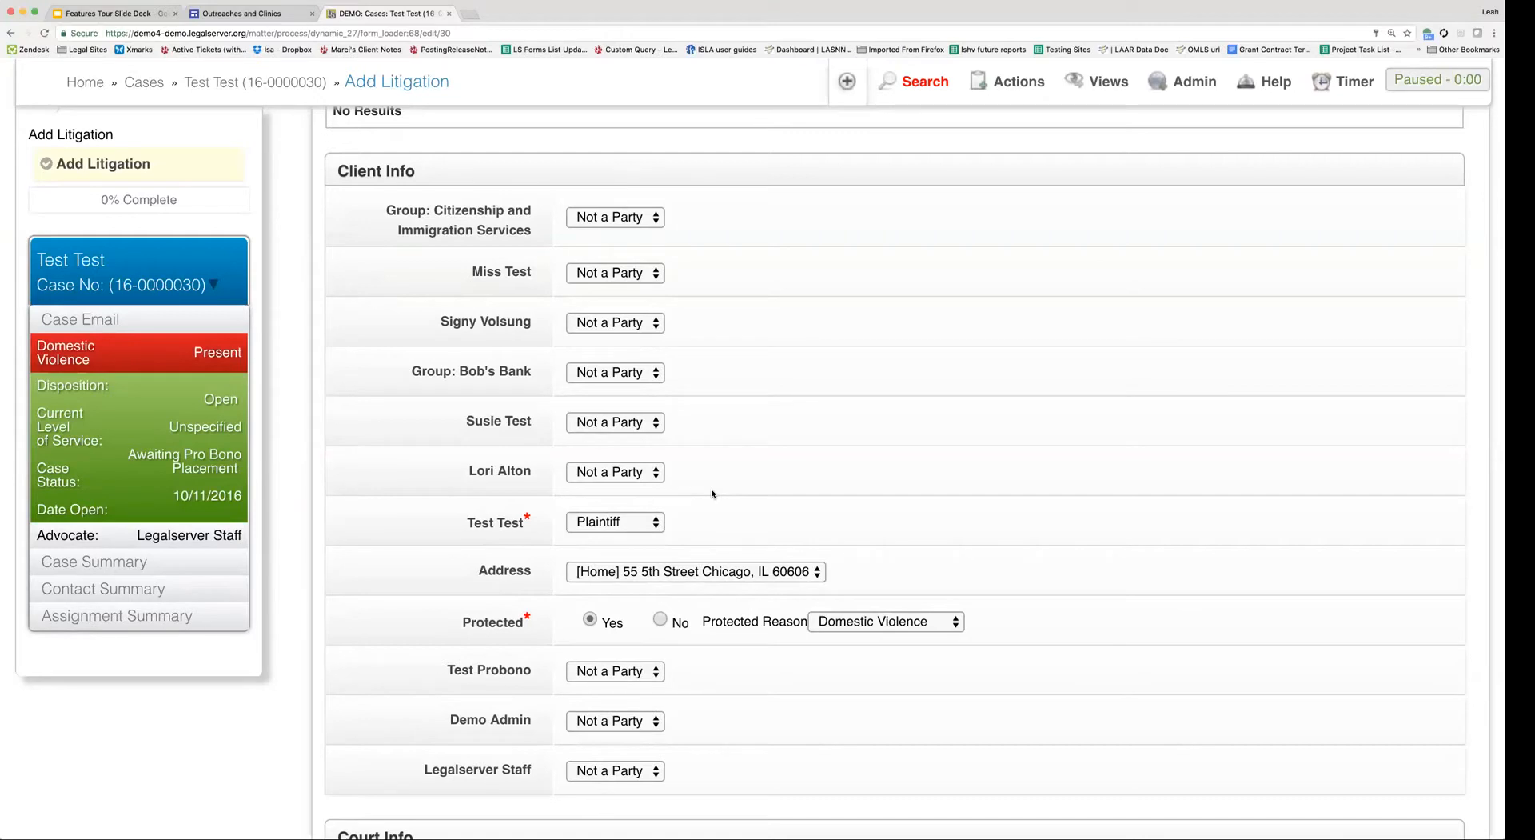
# Set the party role of the group Bob's Bank to Defendant
pyautogui.click(630, 373)
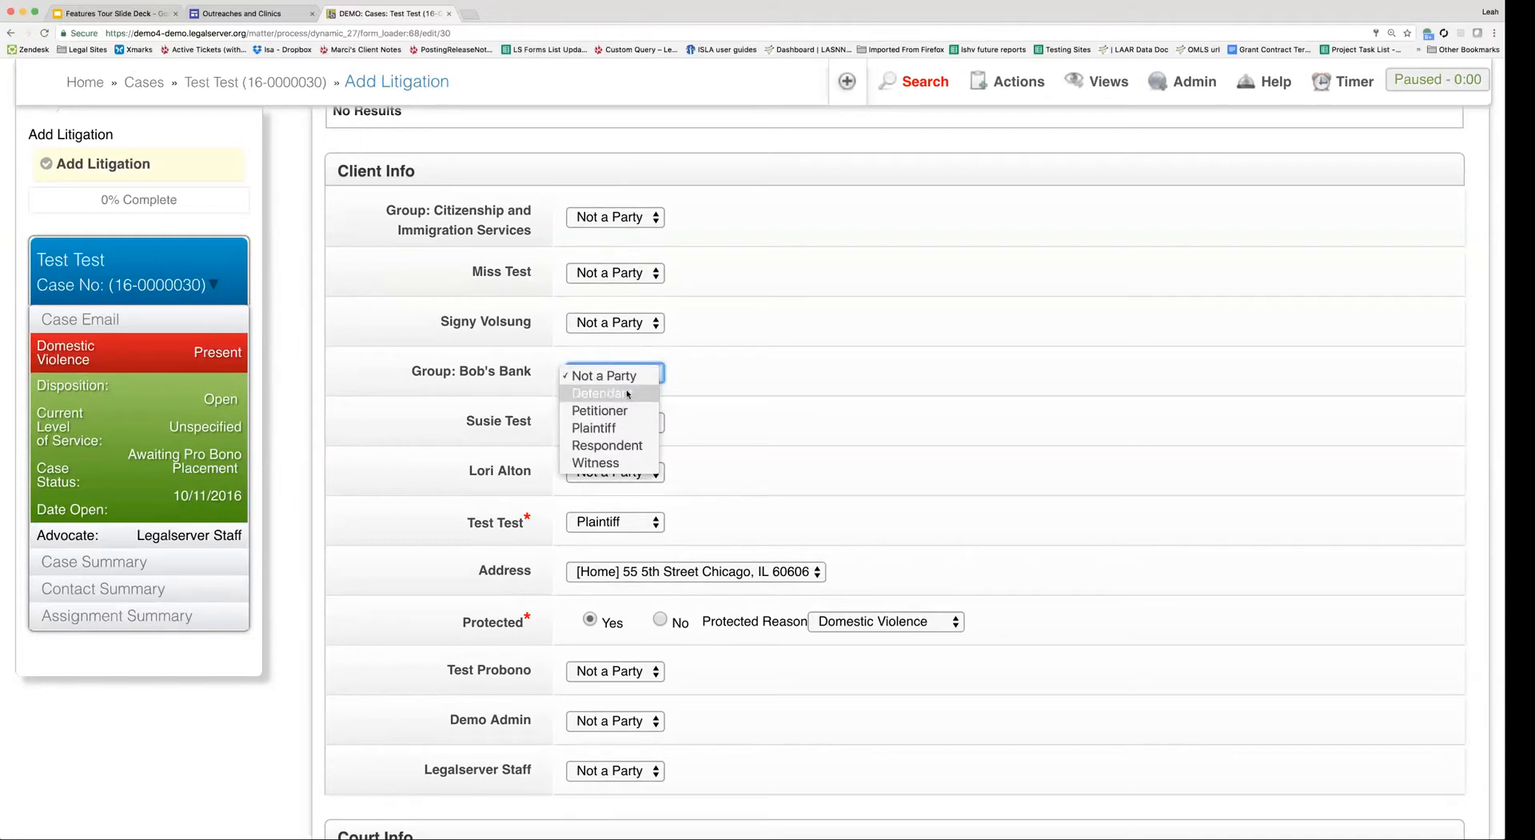
pyautogui.click(626, 391)
pyautogui.click(794, 386)
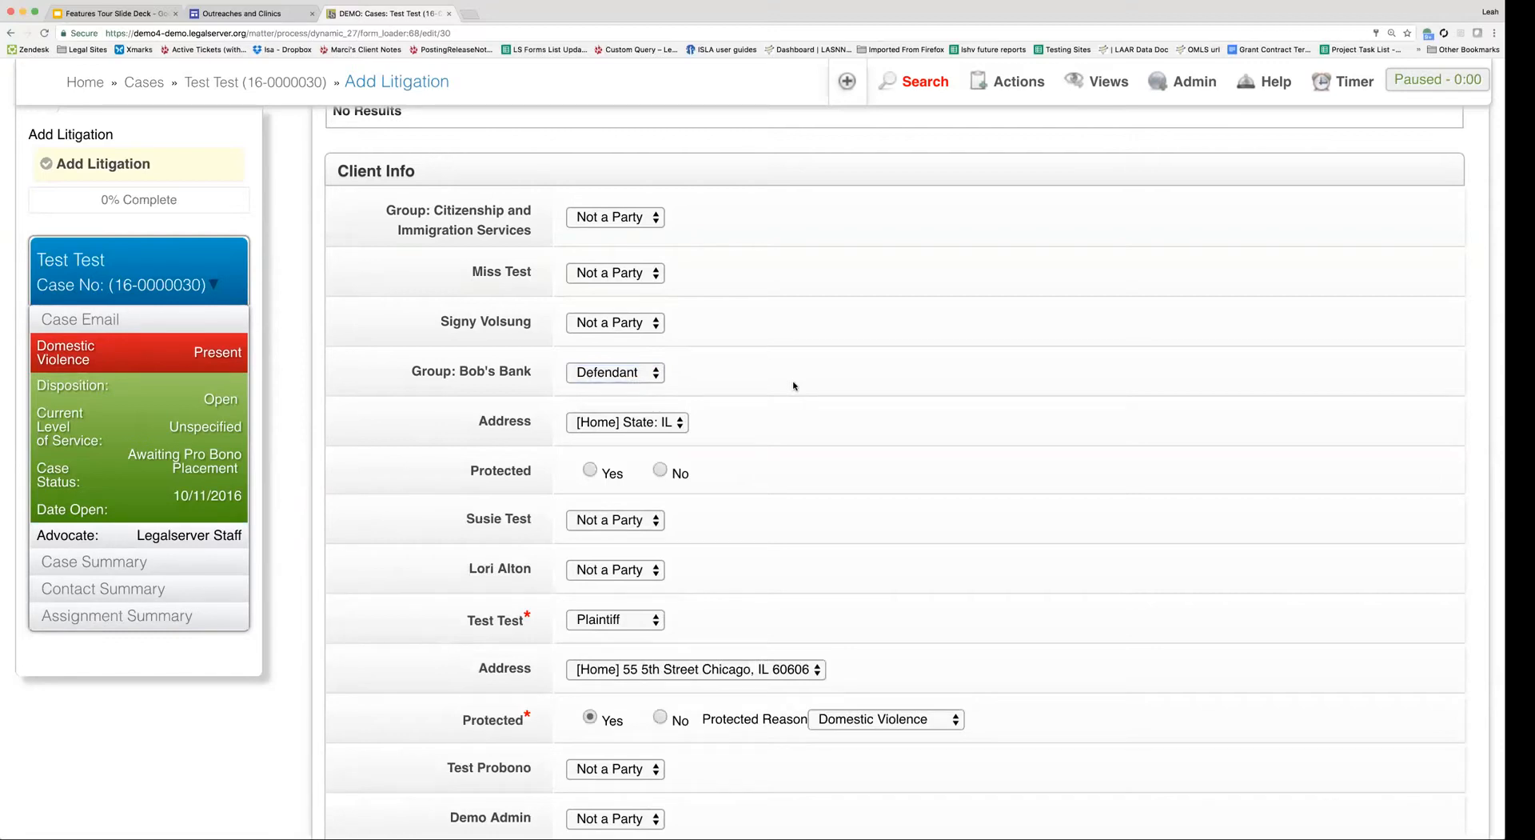
# In the Court Info section, set the court to Blackacre County Court
pyautogui.scroll(-3, 794, 387)
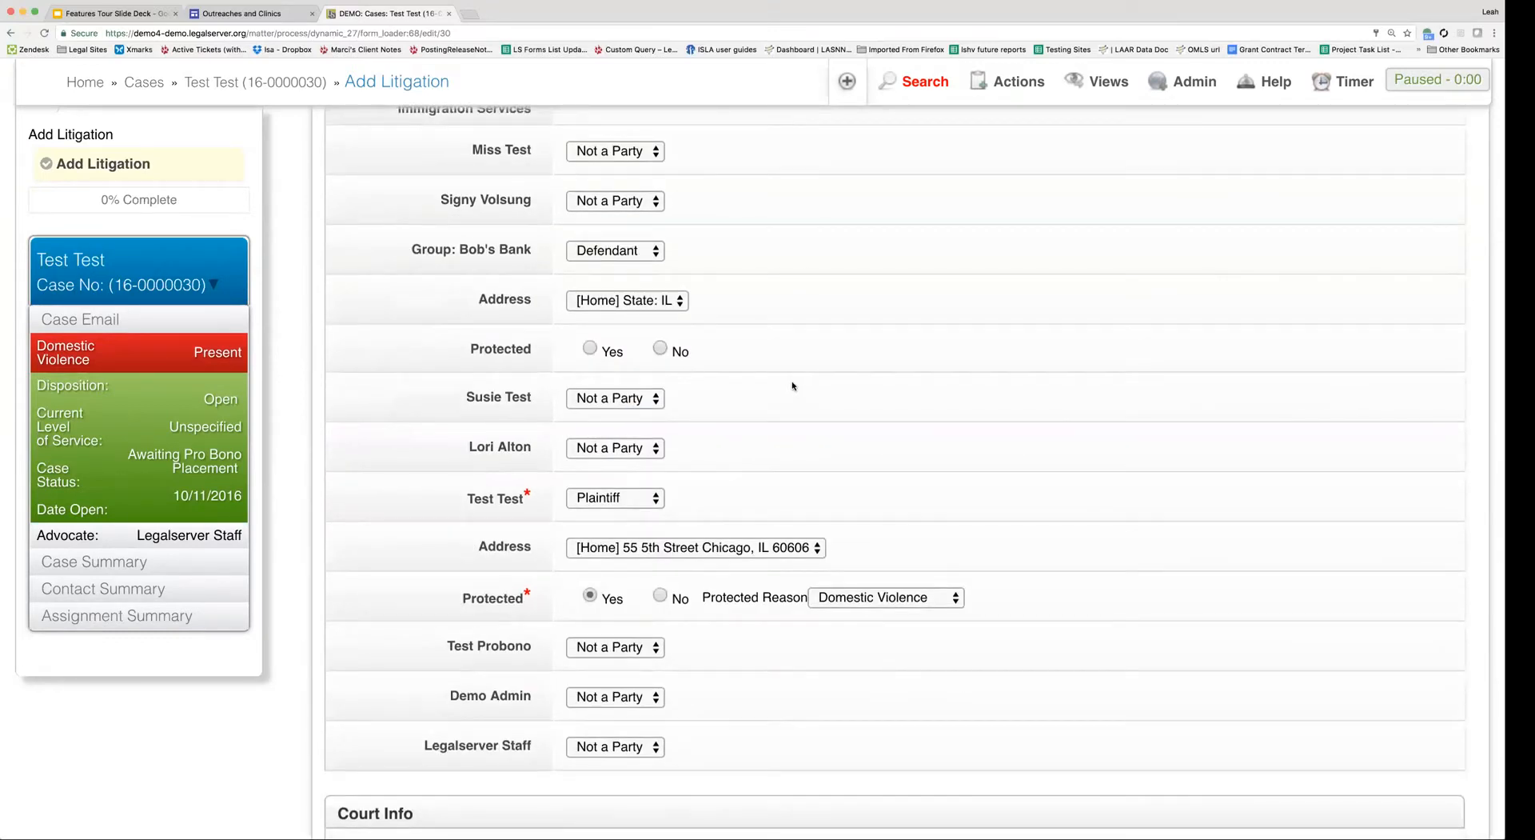
pyautogui.scroll(-10, 792, 386)
pyautogui.scroll(-3, 792, 386)
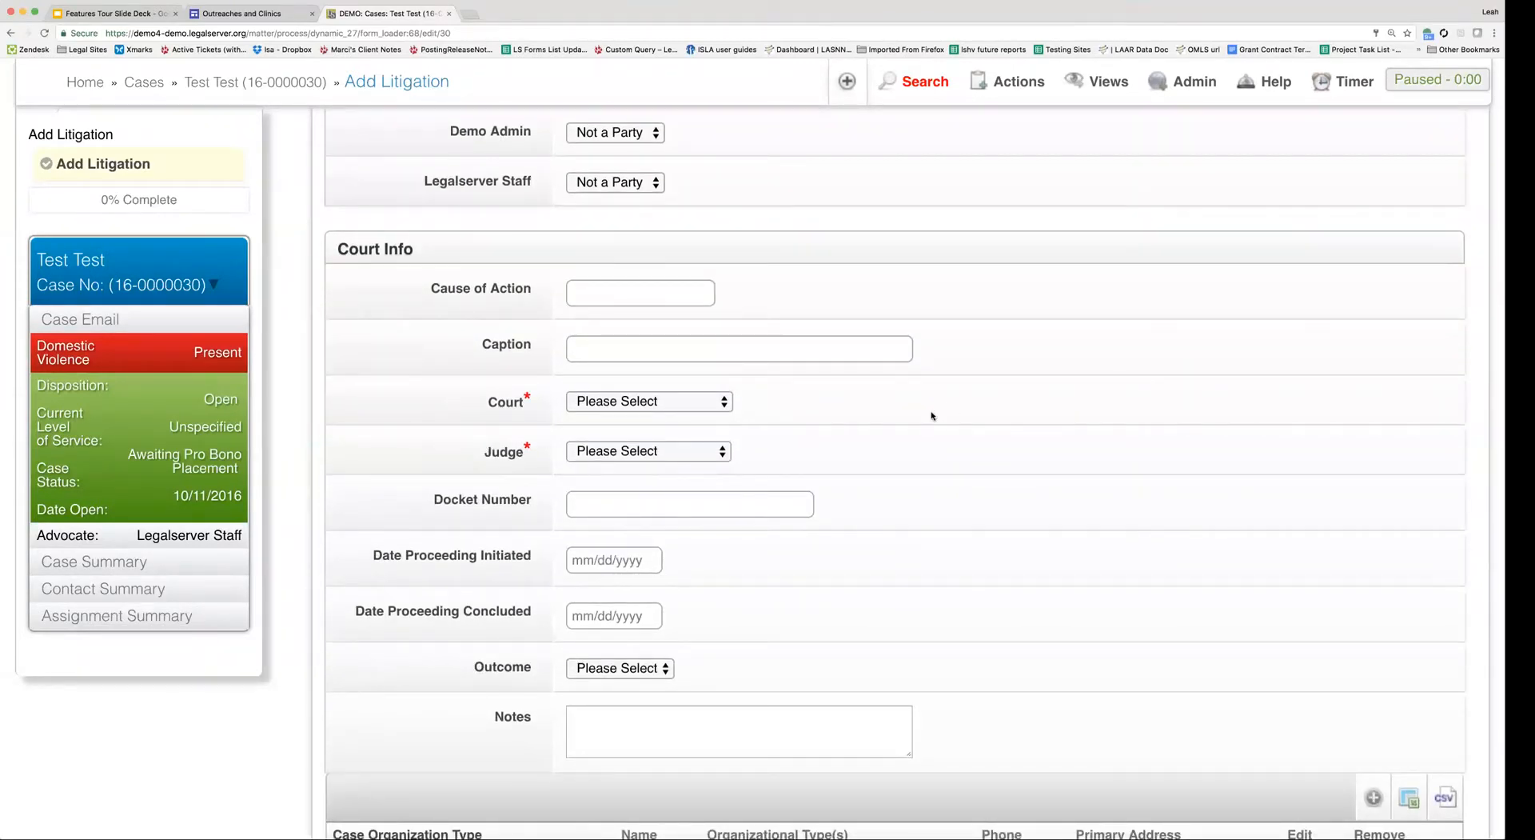
pyautogui.scroll(1, 930, 419)
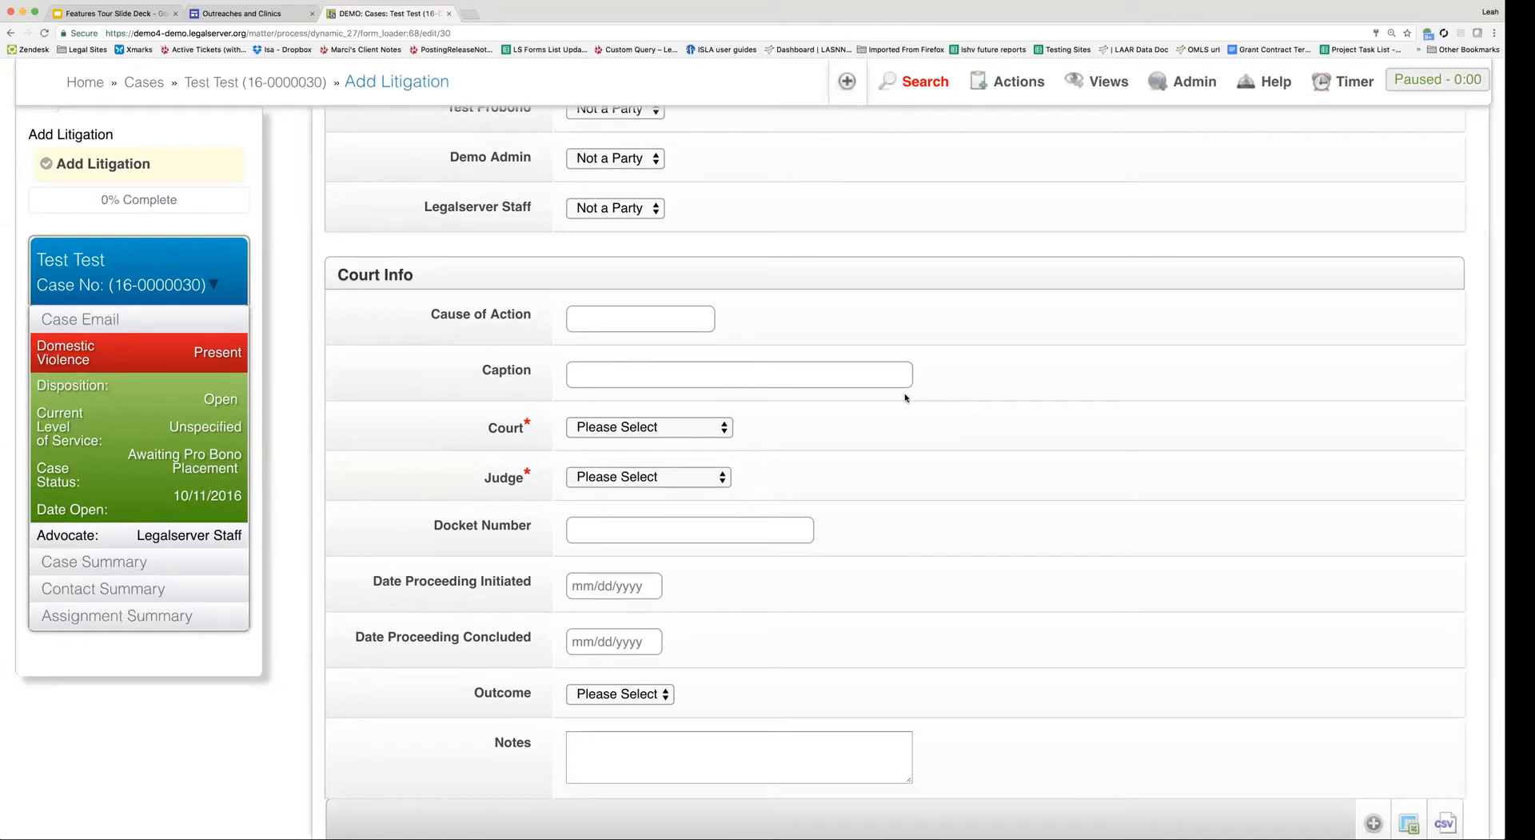
pyautogui.click(716, 426)
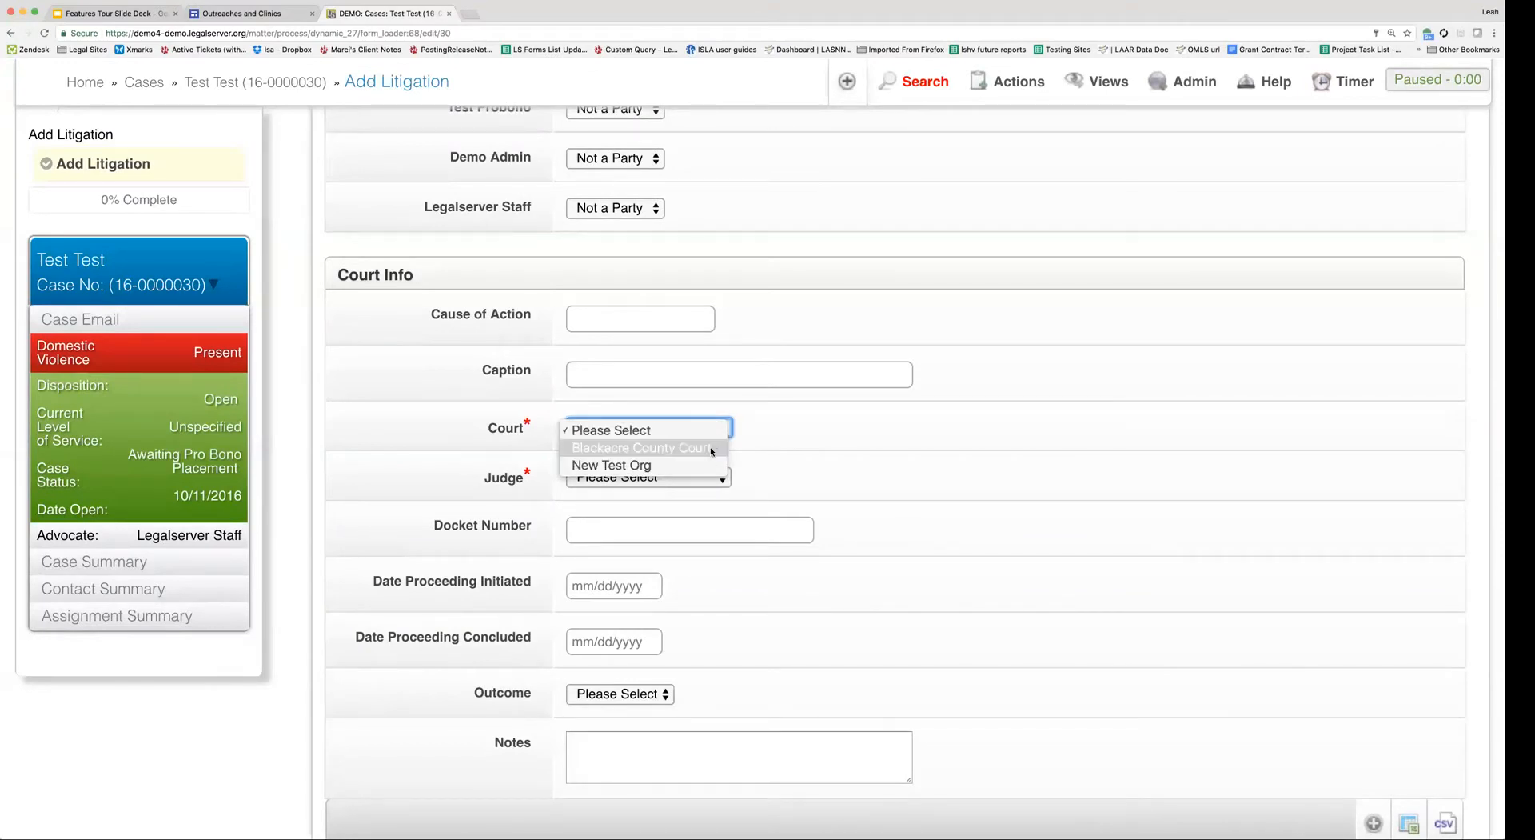
pyautogui.click(713, 448)
# Open the Organizations list in a separate browser tab and examine which organizations have the Court organizational type
pyautogui.scroll(10, 881, 429)
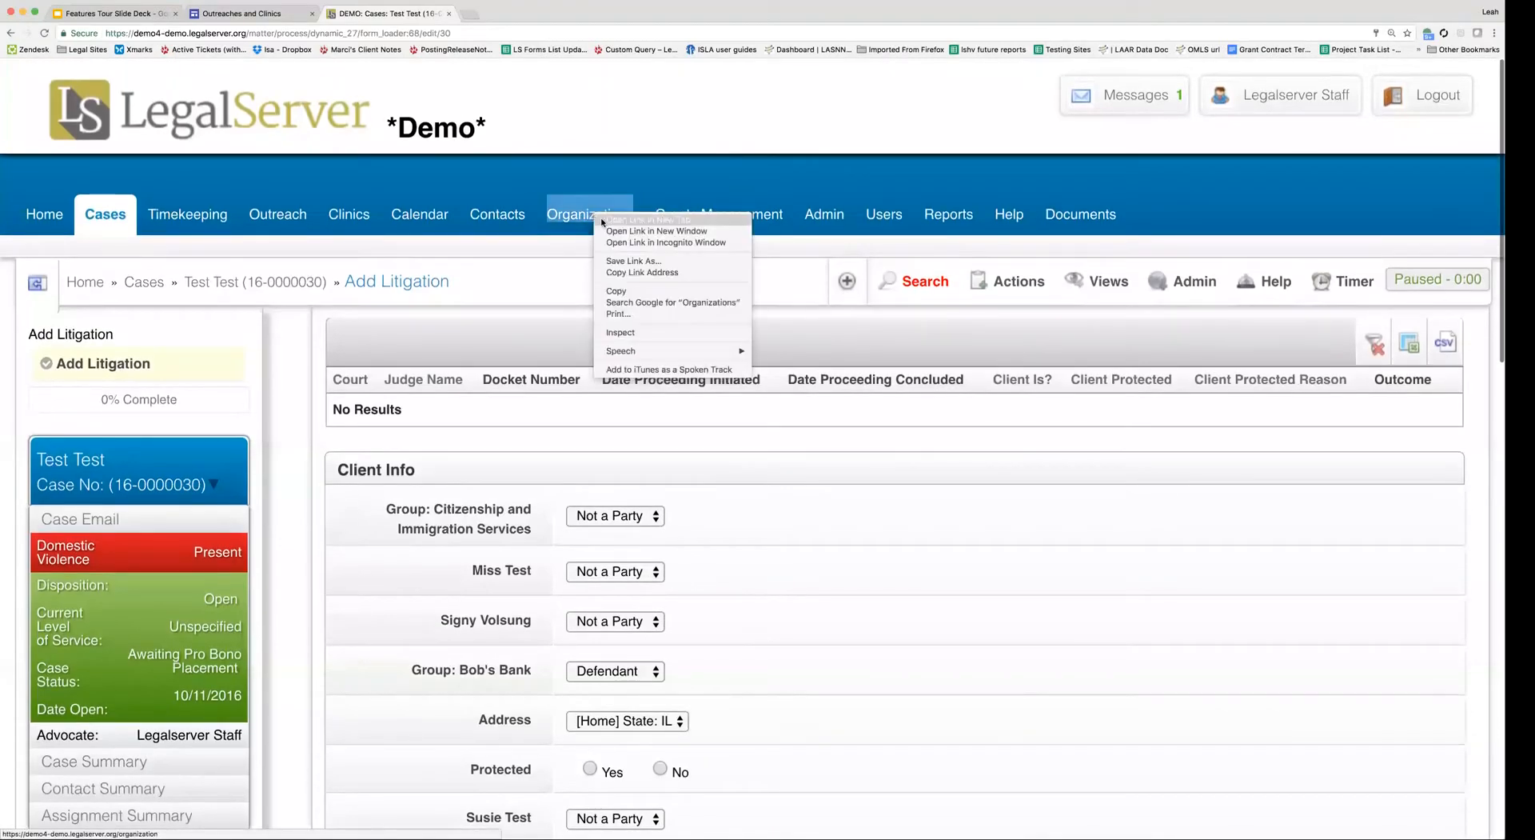
pyautogui.click(601, 209)
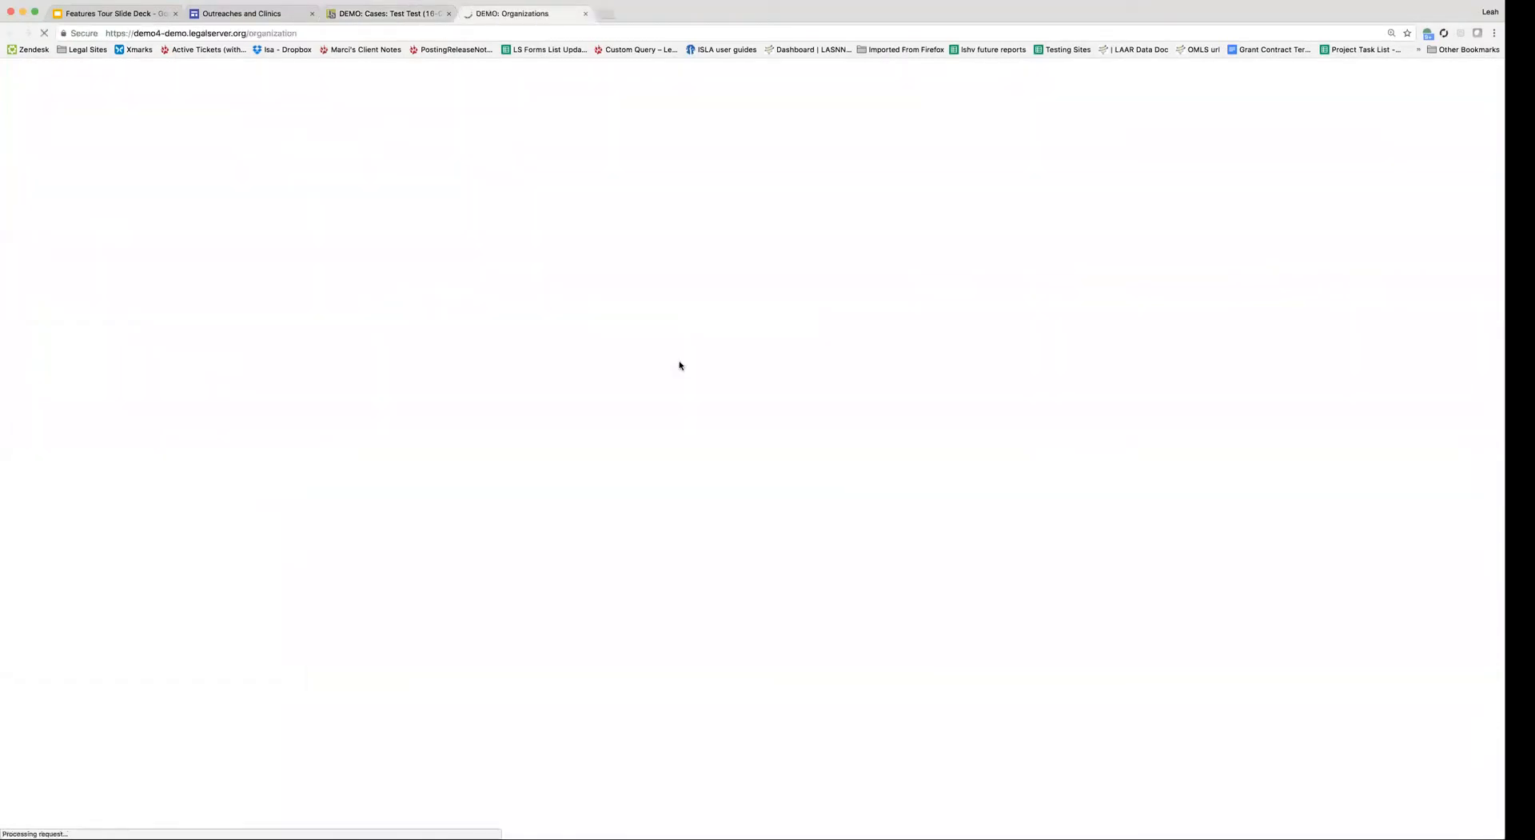
pyautogui.scroll(-2, 679, 366)
pyautogui.scroll(-1, 679, 365)
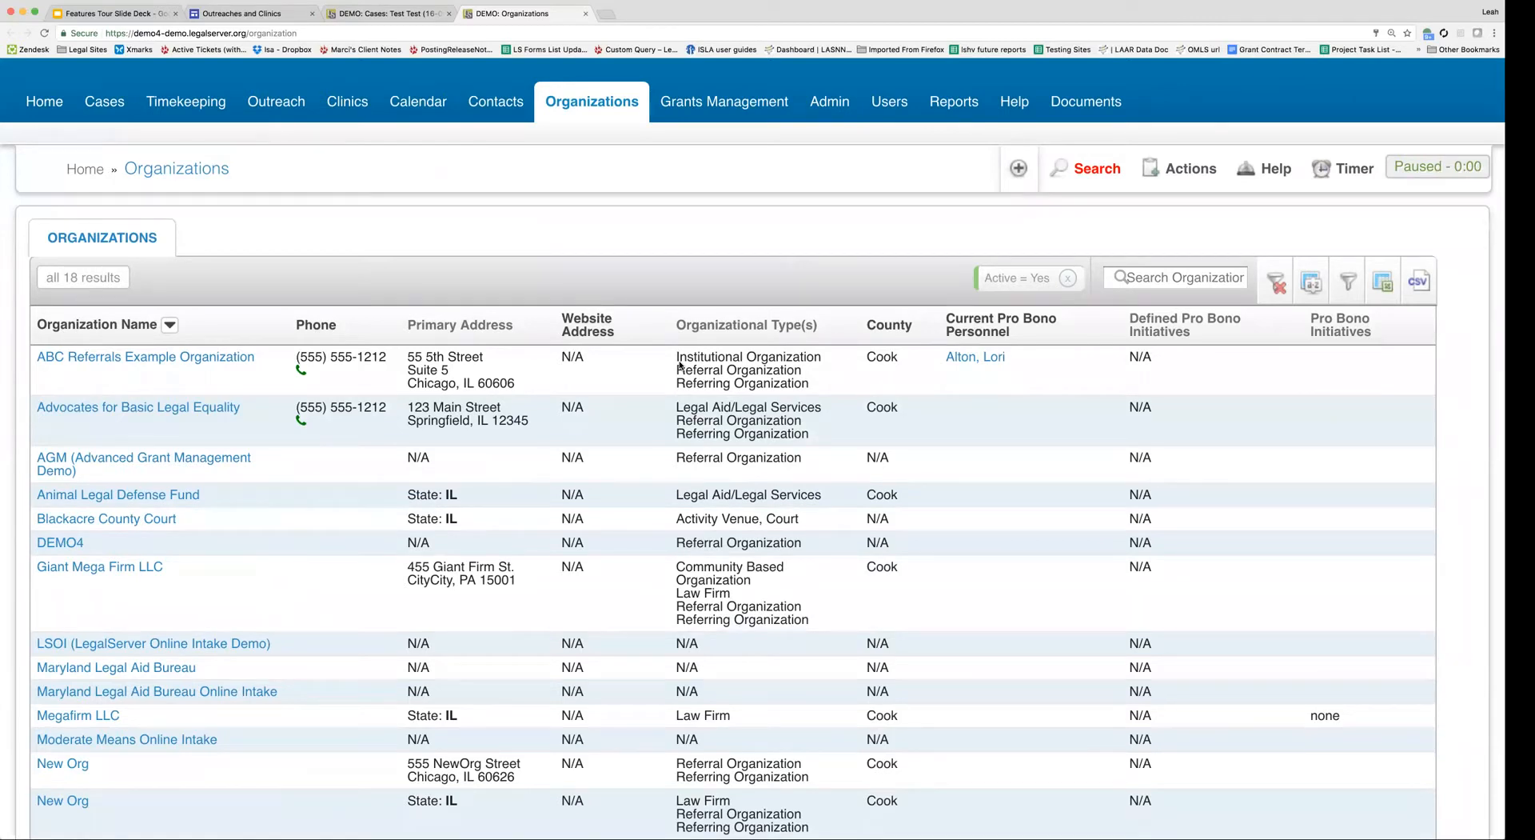
pyautogui.scroll(-2, 679, 365)
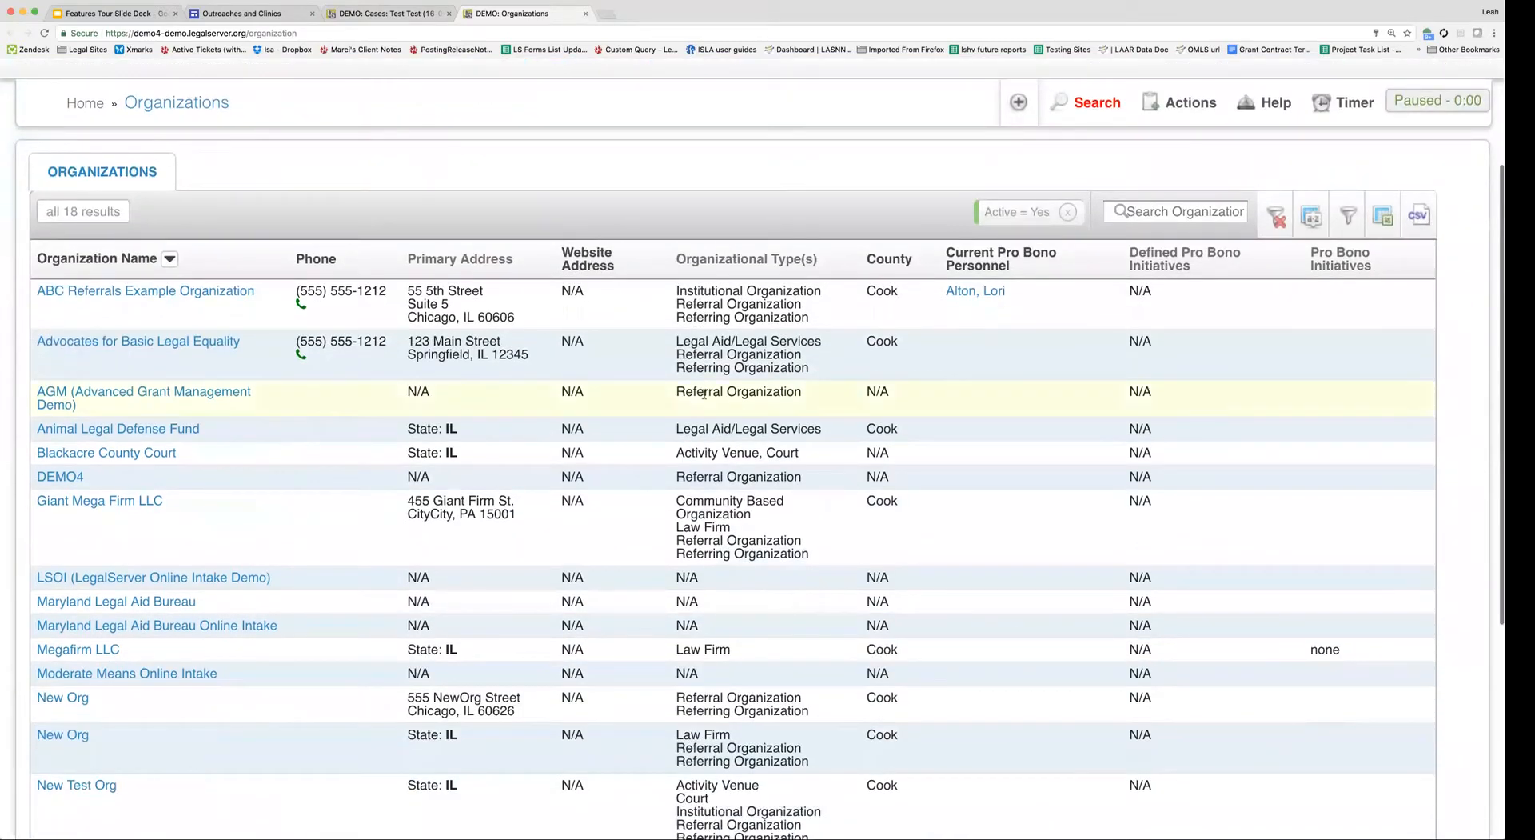
pyautogui.moveTo(801, 453); pyautogui.dragTo(763, 452)
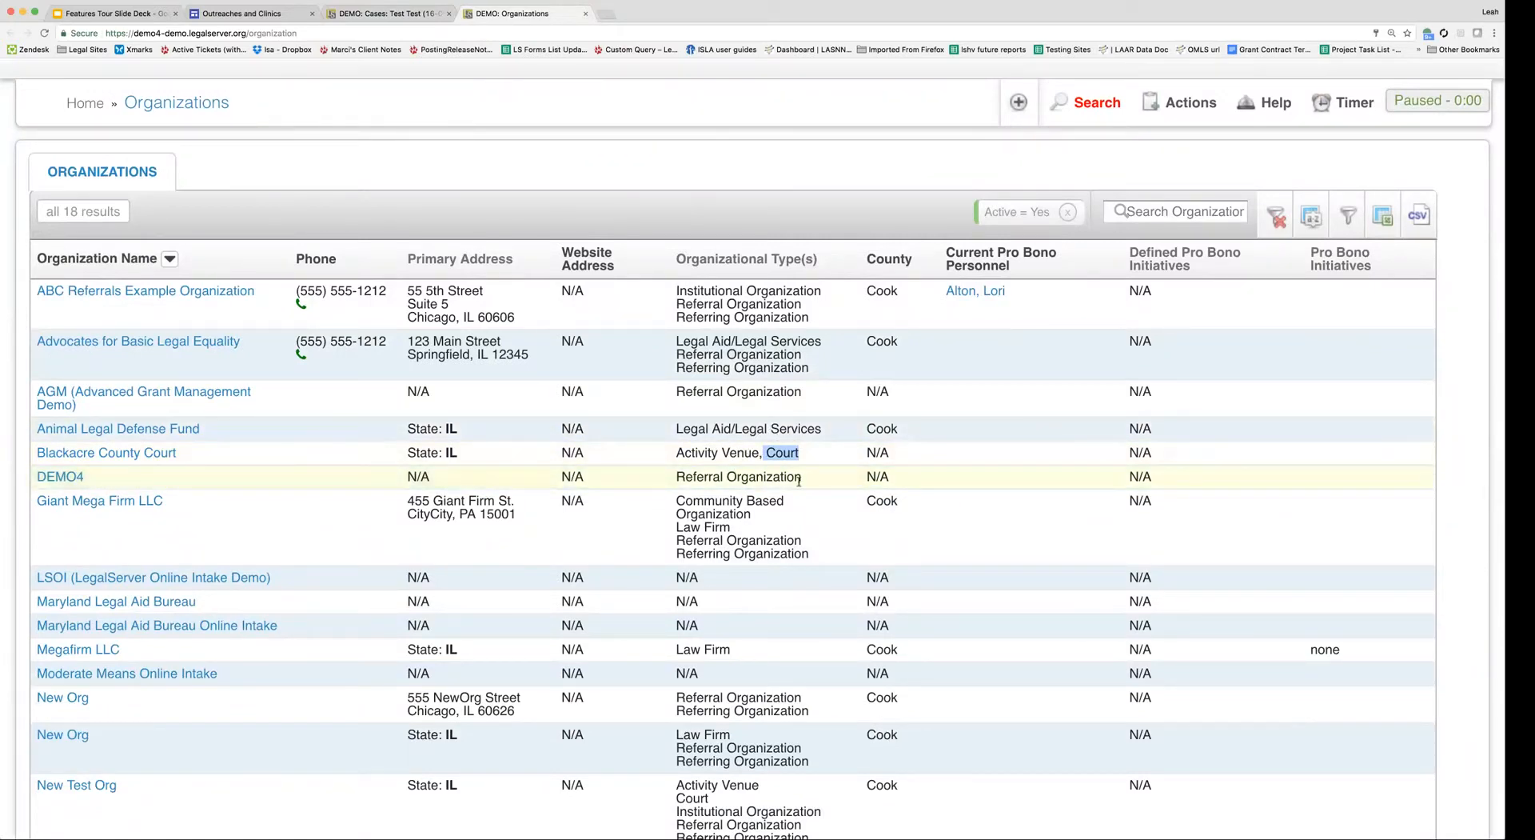
pyautogui.scroll(-5, 759, 520)
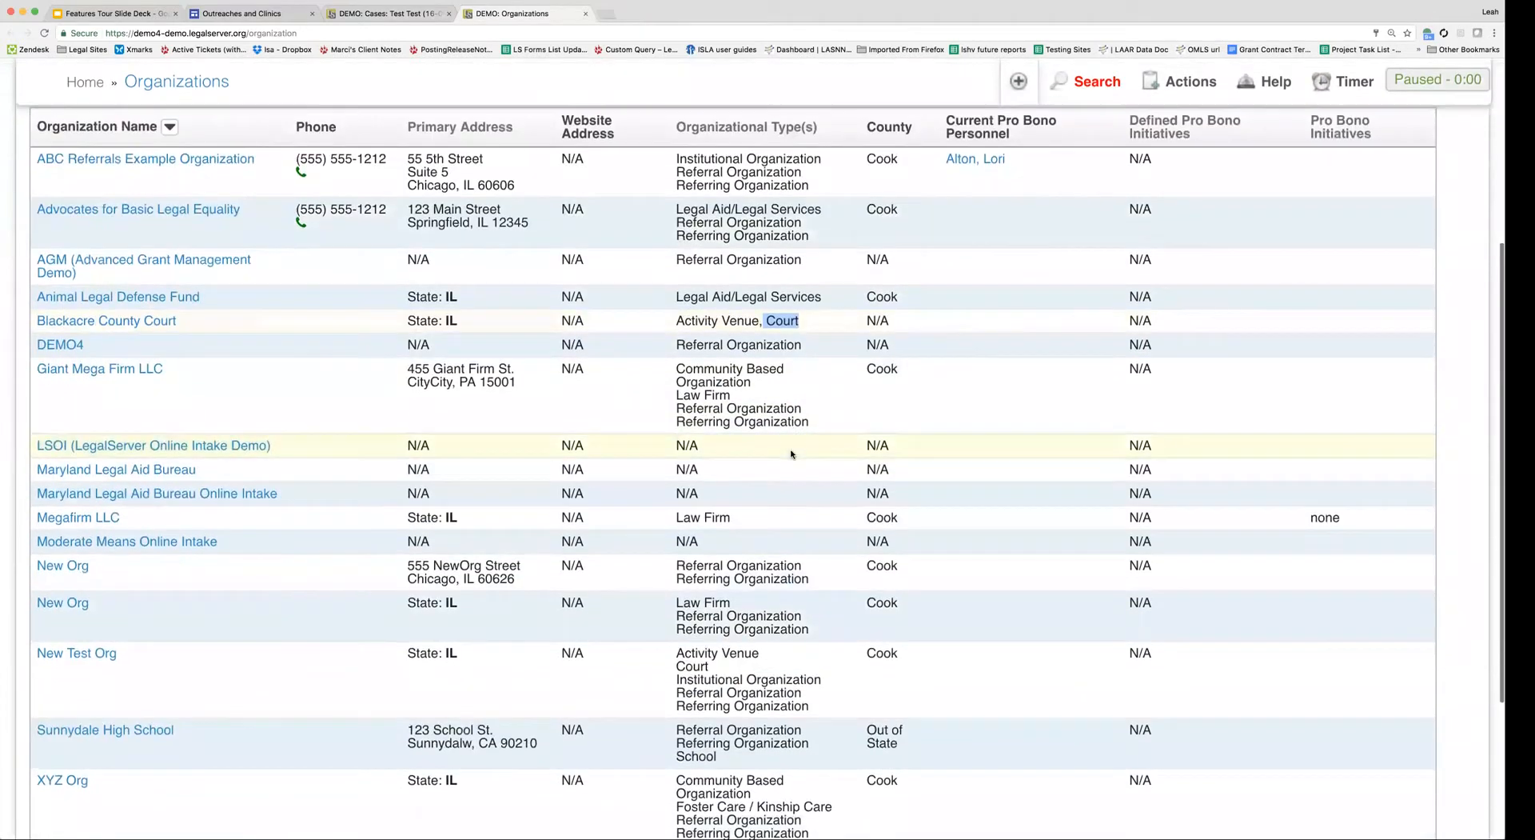
pyautogui.moveTo(709, 554); pyautogui.dragTo(672, 550)
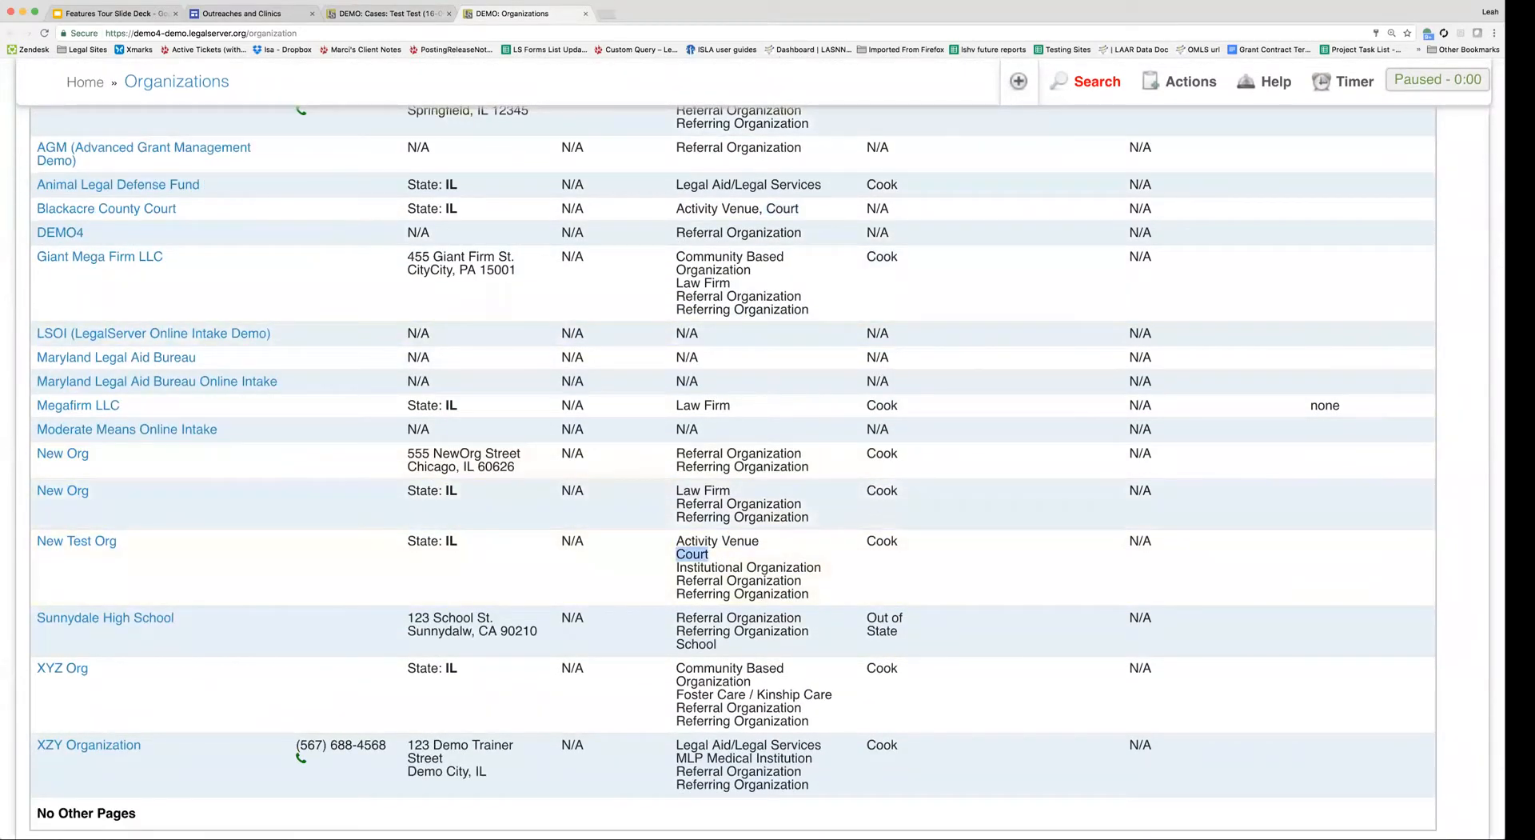
# Return to the Add Litigation form and select the first listed judge for the court proceeding
pyautogui.click(384, 14)
pyautogui.scroll(-10, 691, 480)
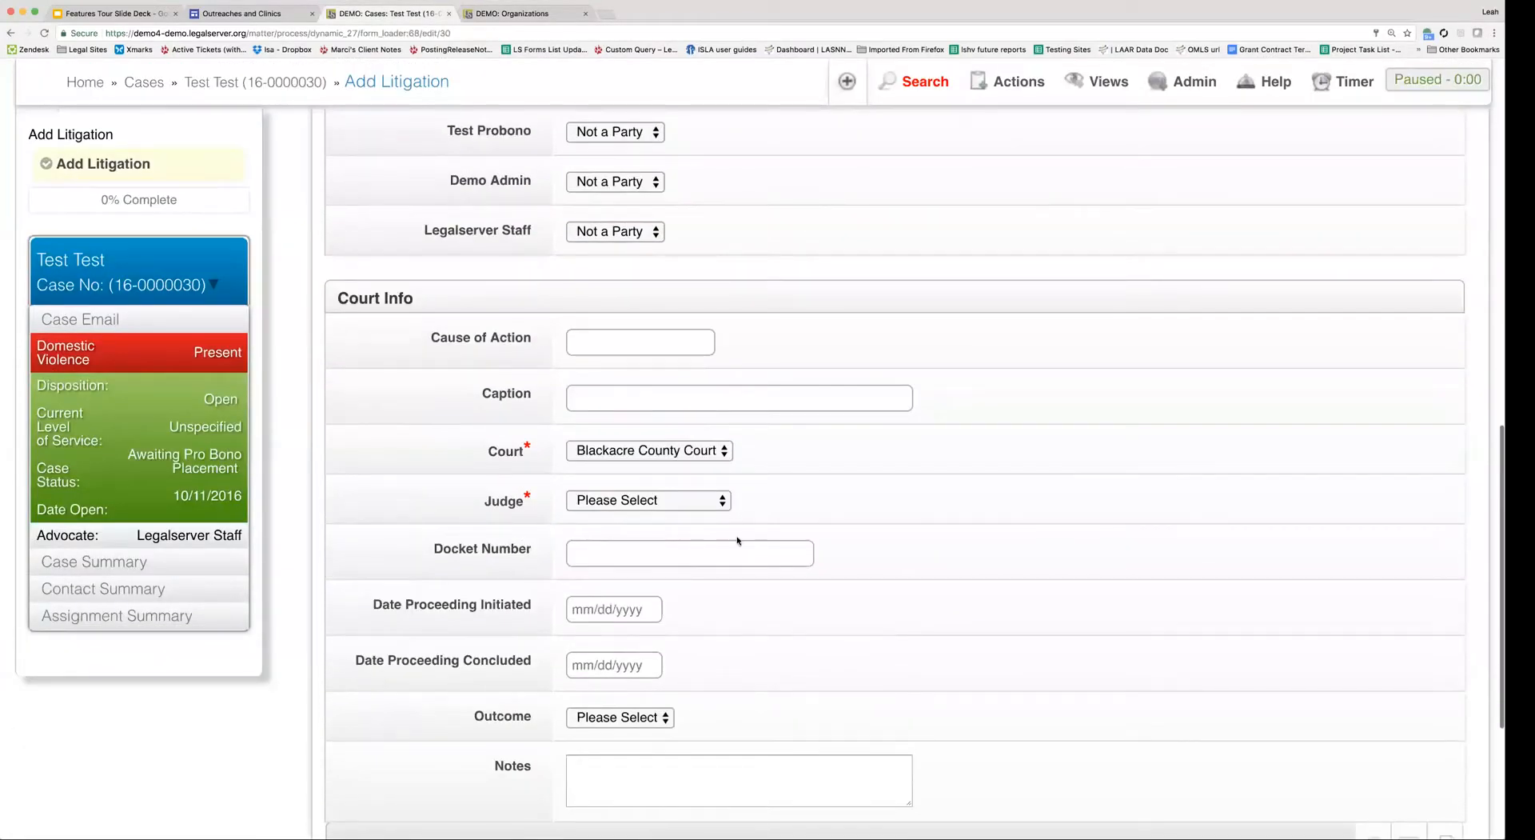
pyautogui.click(709, 502)
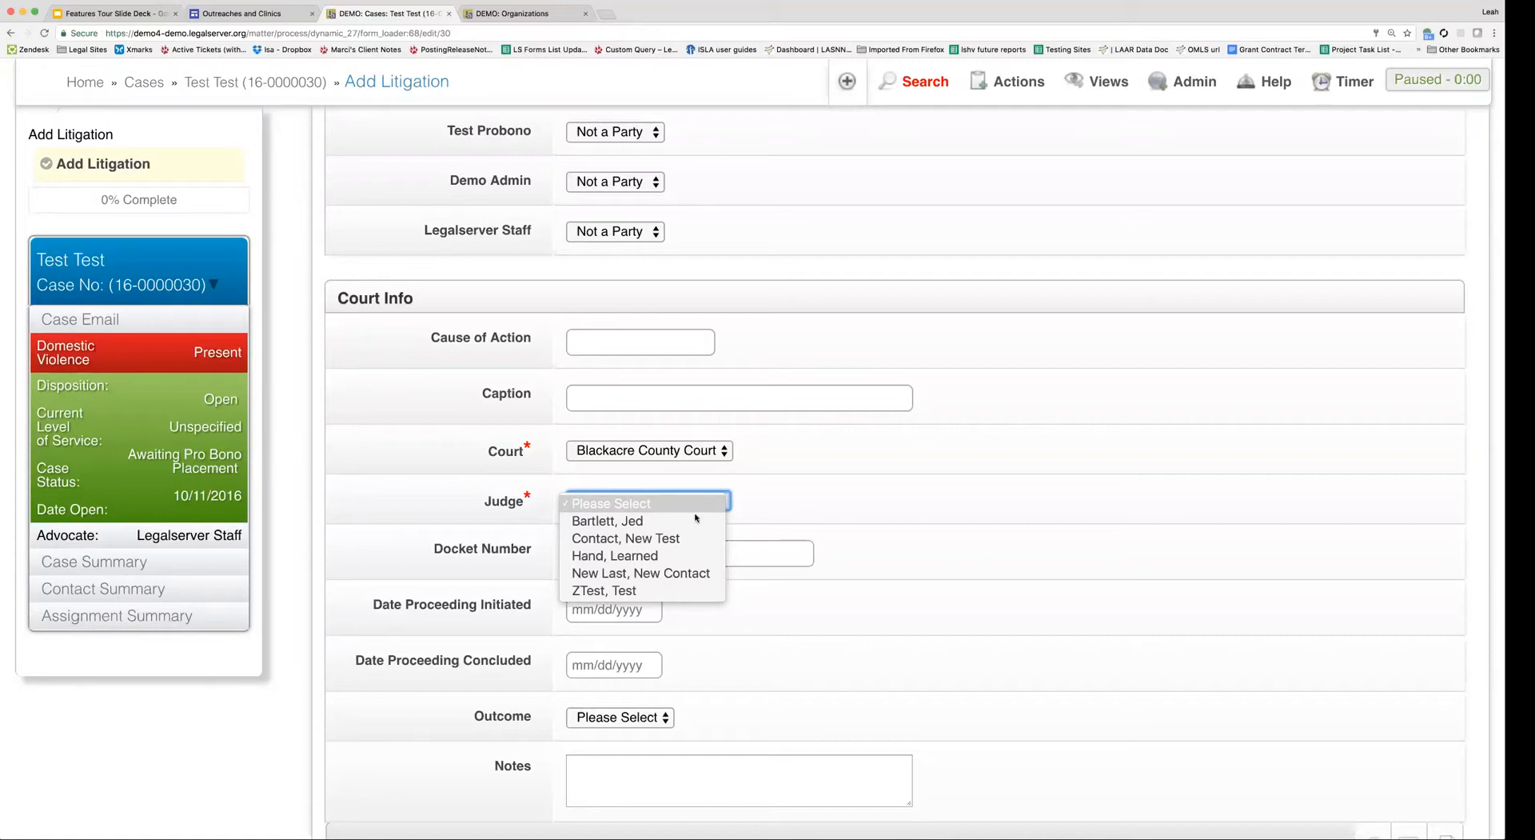
pyautogui.click(693, 521)
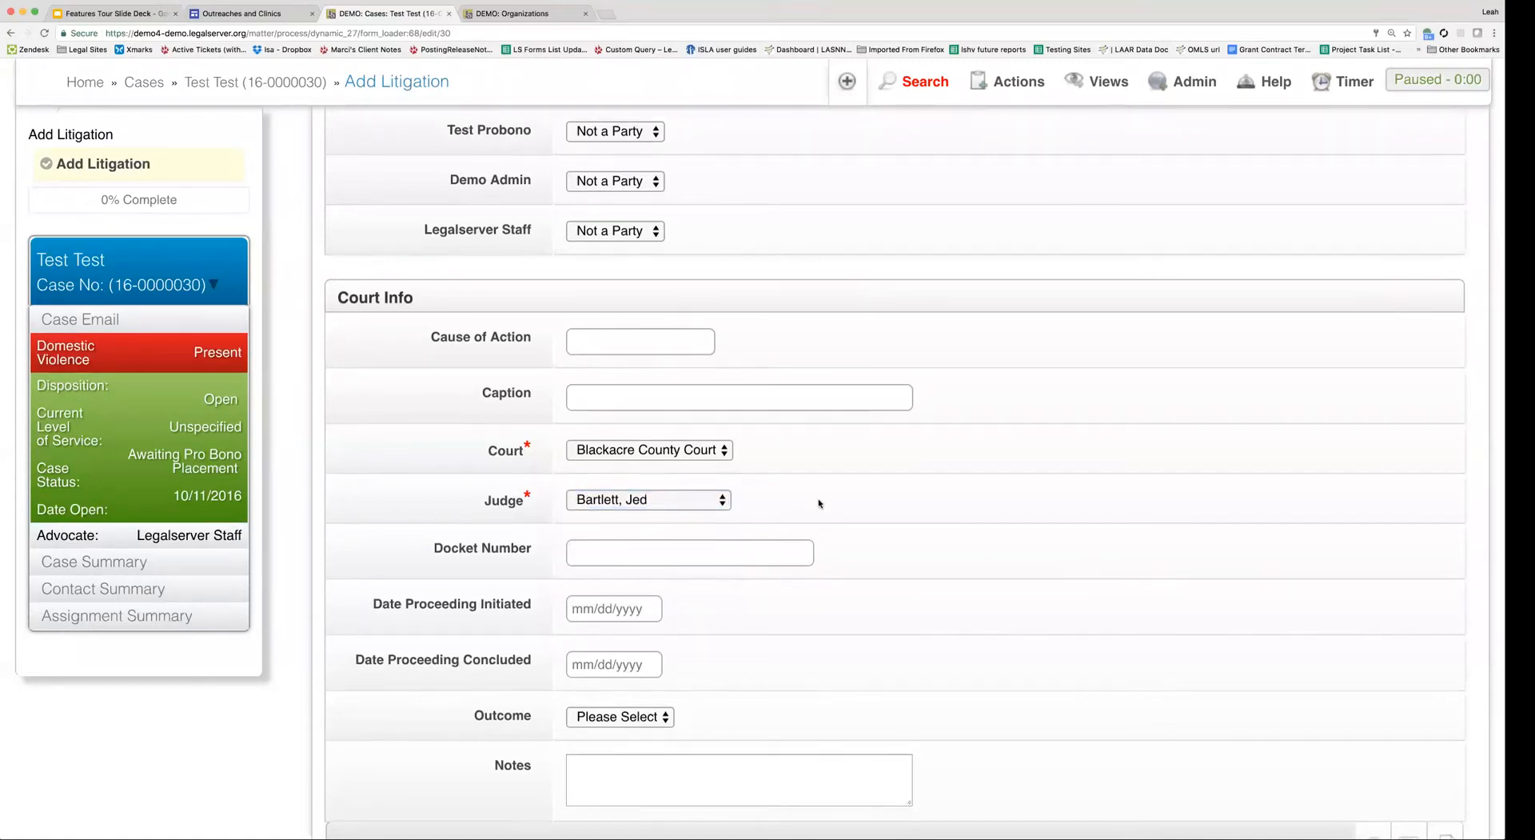
# Enter 123456789 as the docket number of the litigation
pyautogui.scroll(-3, 723, 501)
pyautogui.click(689, 409)
pyautogui.write('123456789')
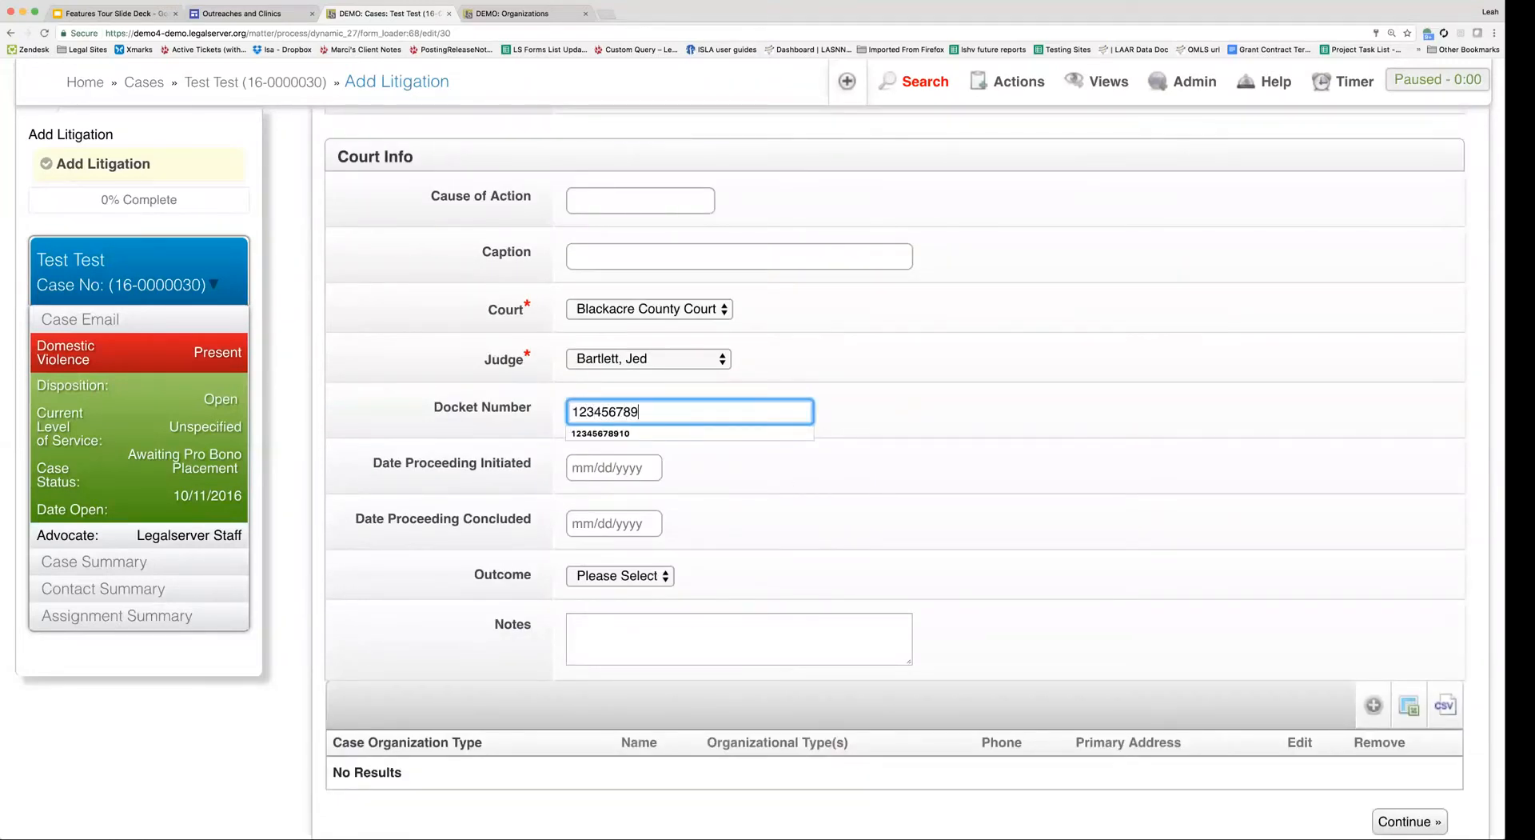
pyautogui.click(745, 486)
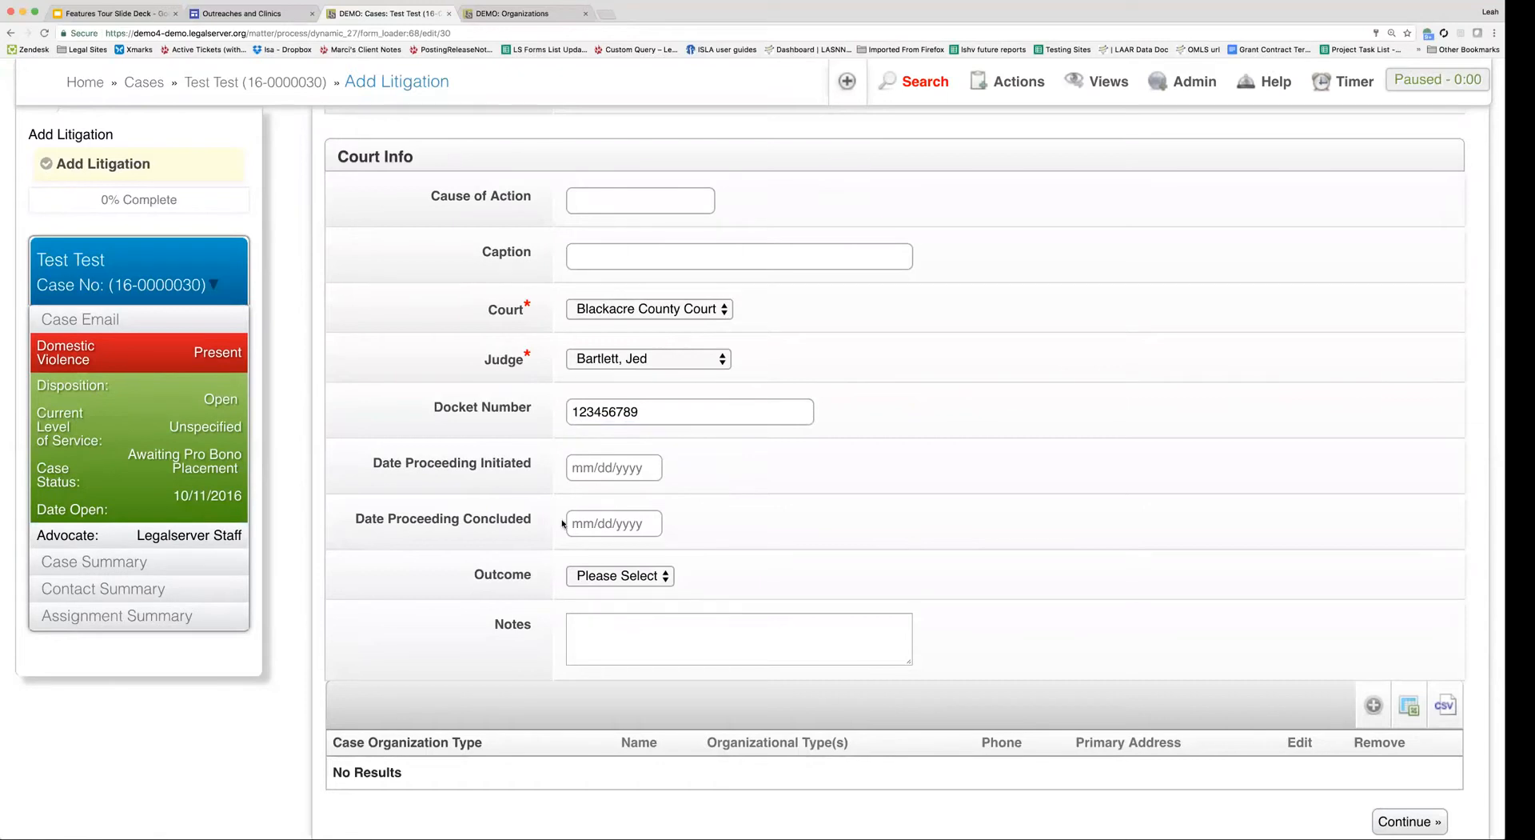
# Set the outcome to No Decision, enter "Notes.." as the notes, and save the litigation record
pyautogui.scroll(-3, 780, 472)
pyautogui.click(654, 437)
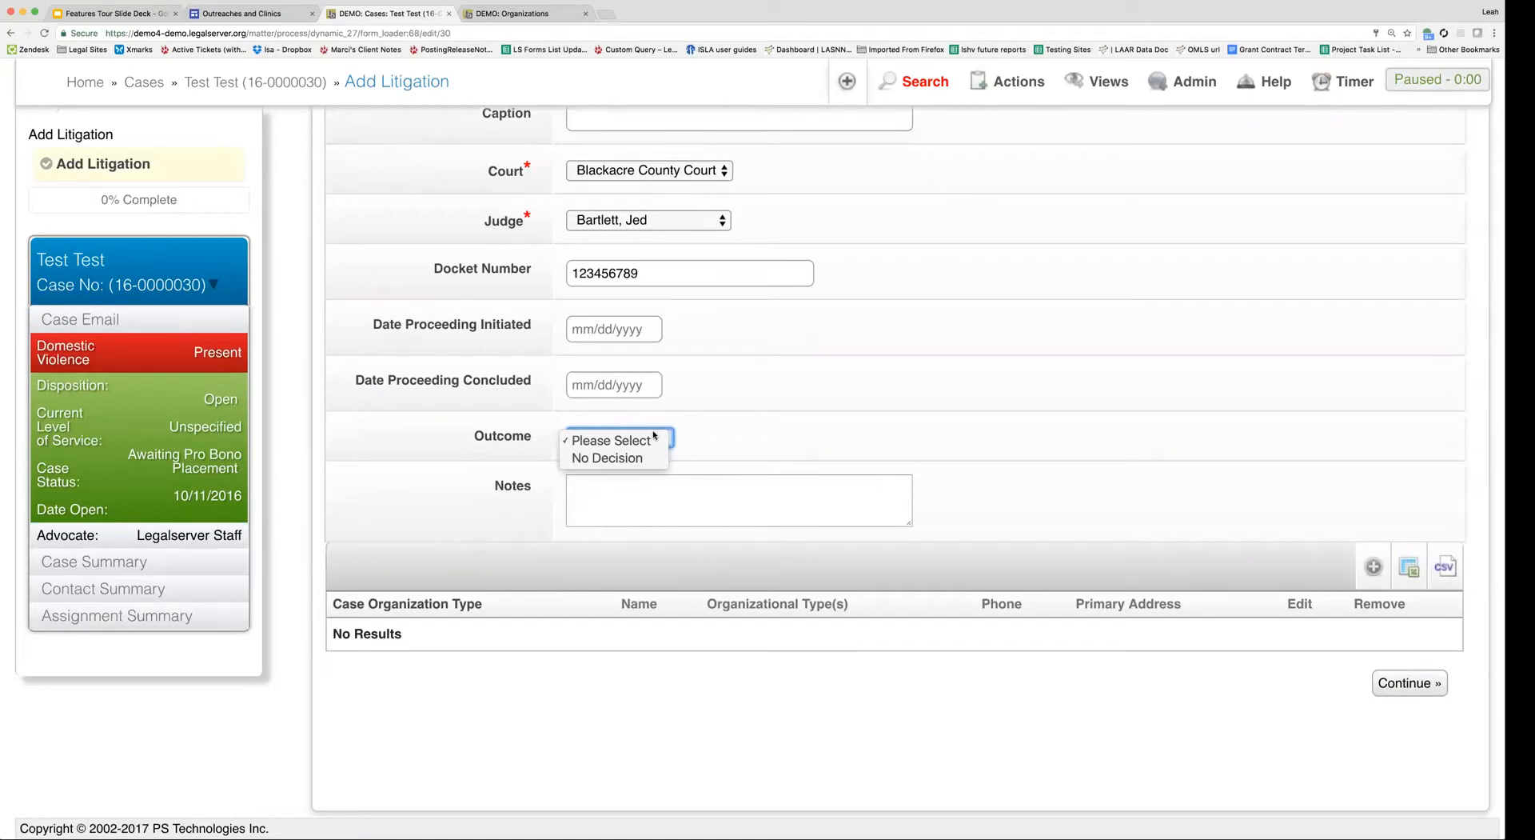
pyautogui.click(608, 457)
pyautogui.click(802, 498)
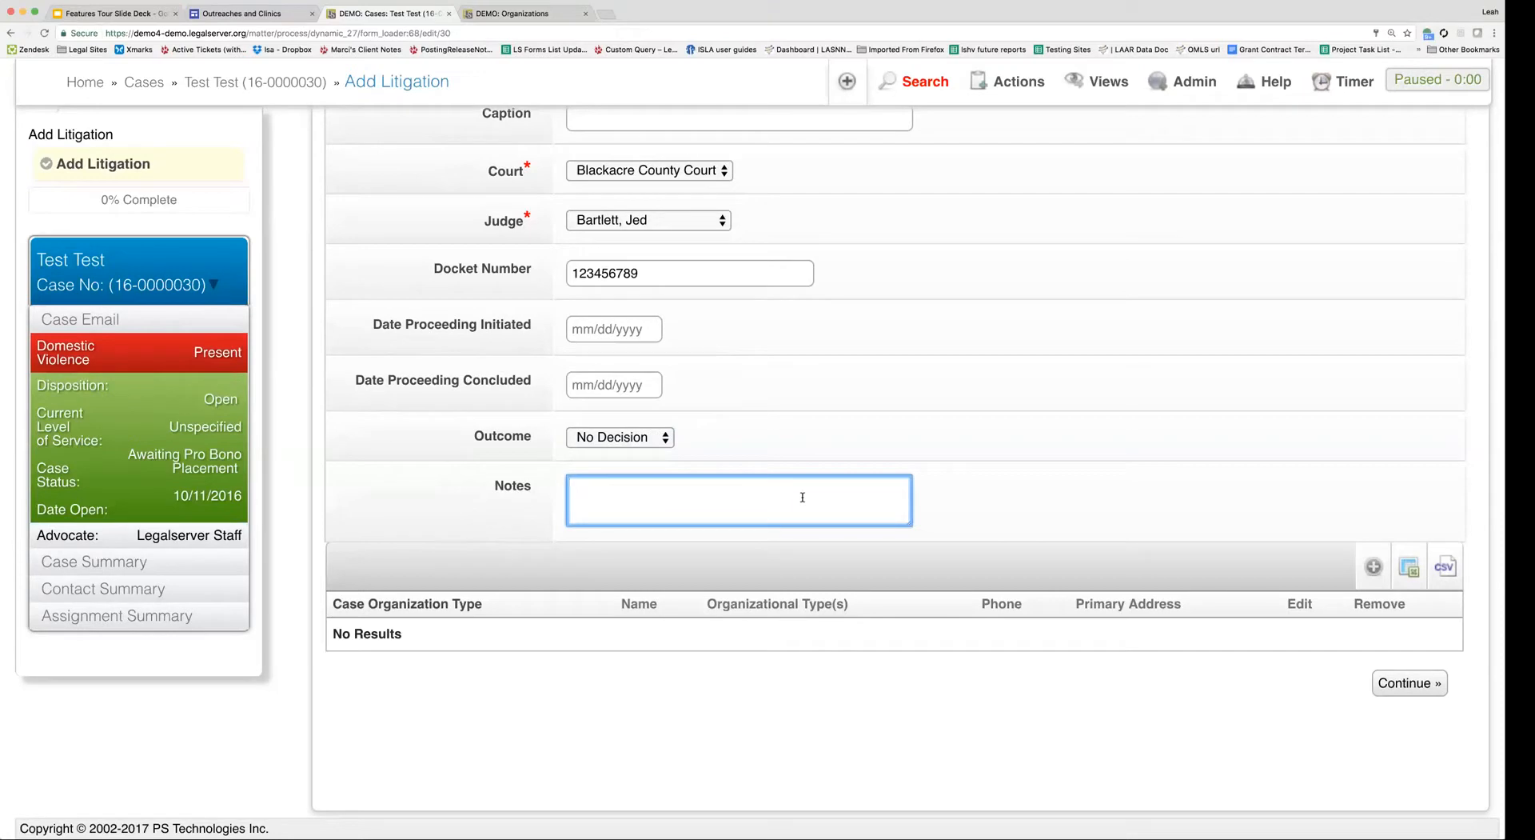
pyautogui.write('Notes..')
pyautogui.click(1439, 682)
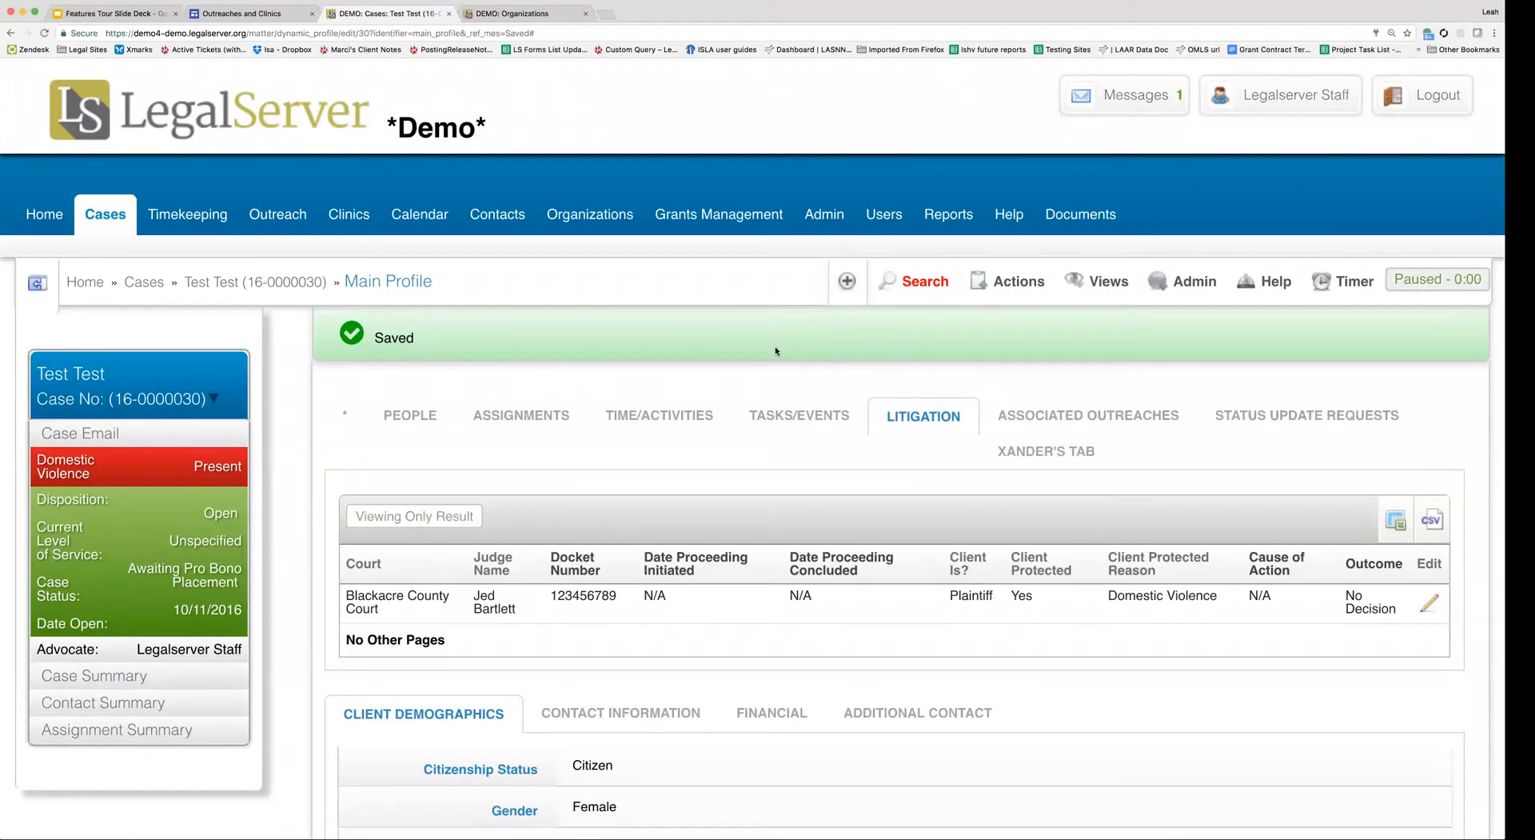
# Open the Blackacre County Court litigation record for editing from the case profile
pyautogui.scroll(-2, 762, 347)
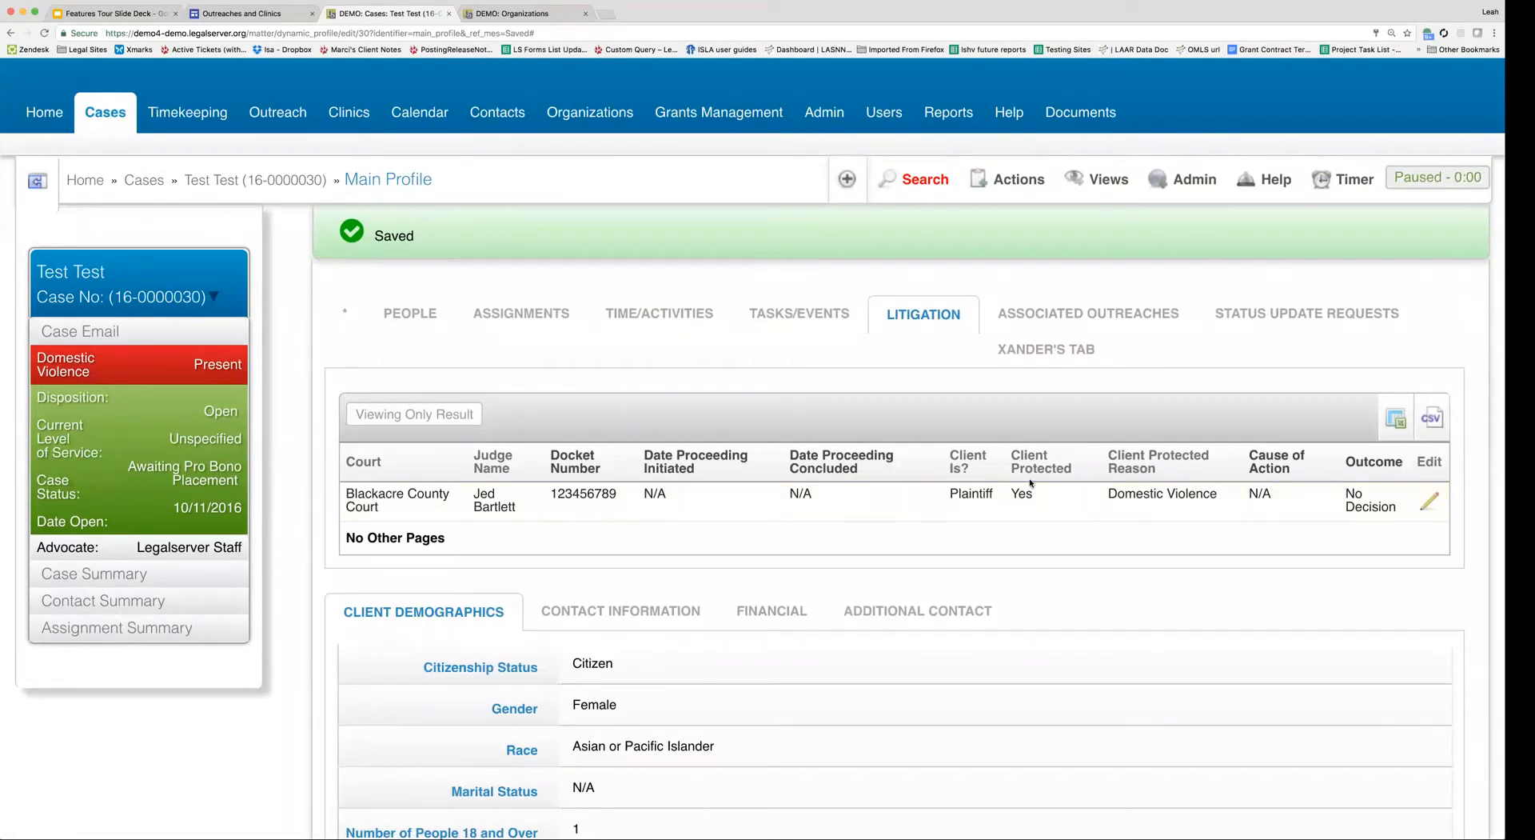
pyautogui.click(1428, 502)
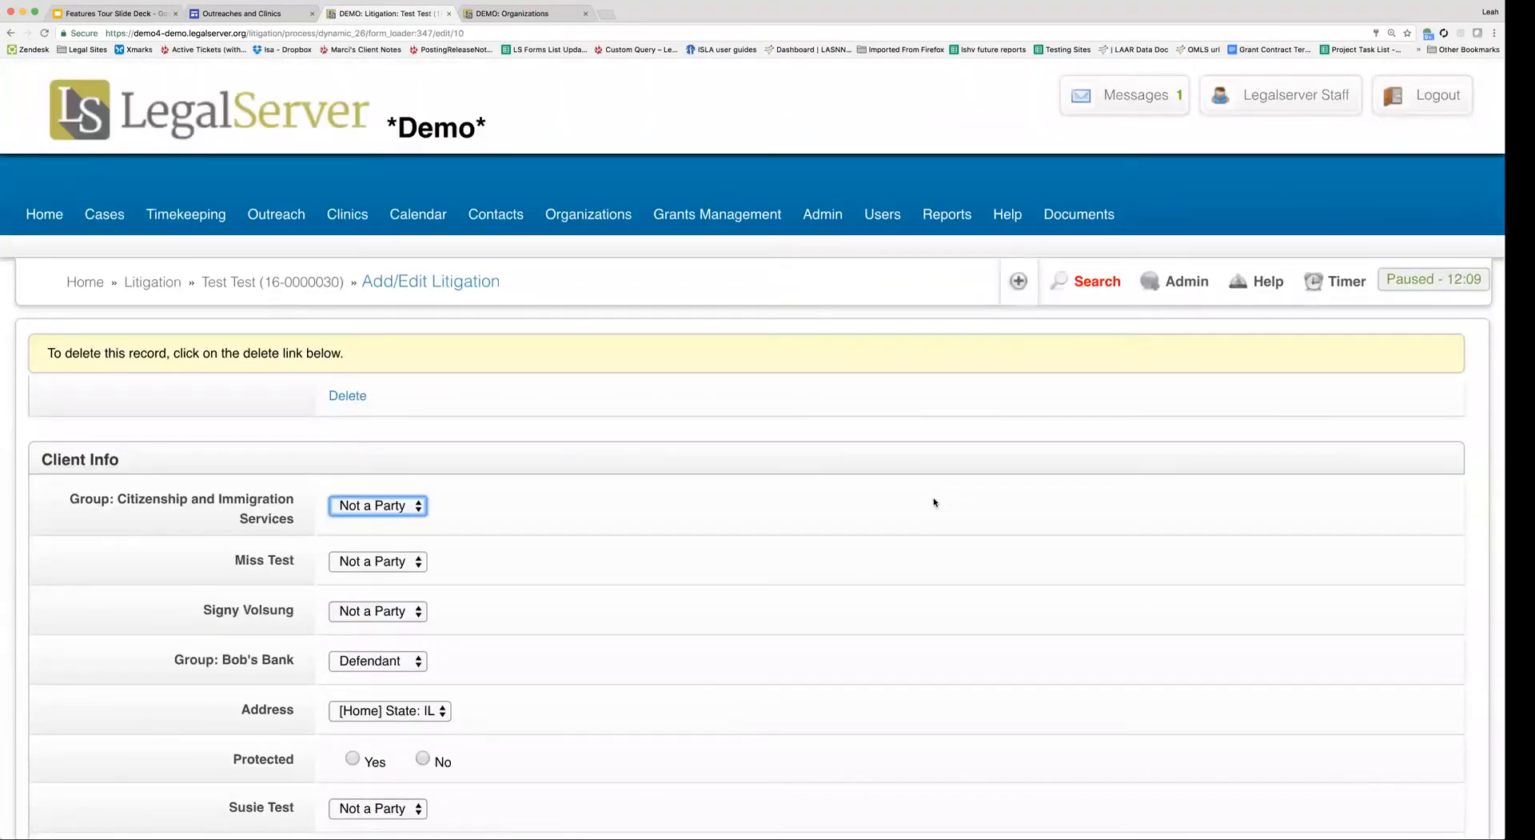
# Review the litigation record's edit form and return to the case's main profile without changing anything
pyautogui.scroll(-8, 934, 502)
pyautogui.scroll(8, 934, 502)
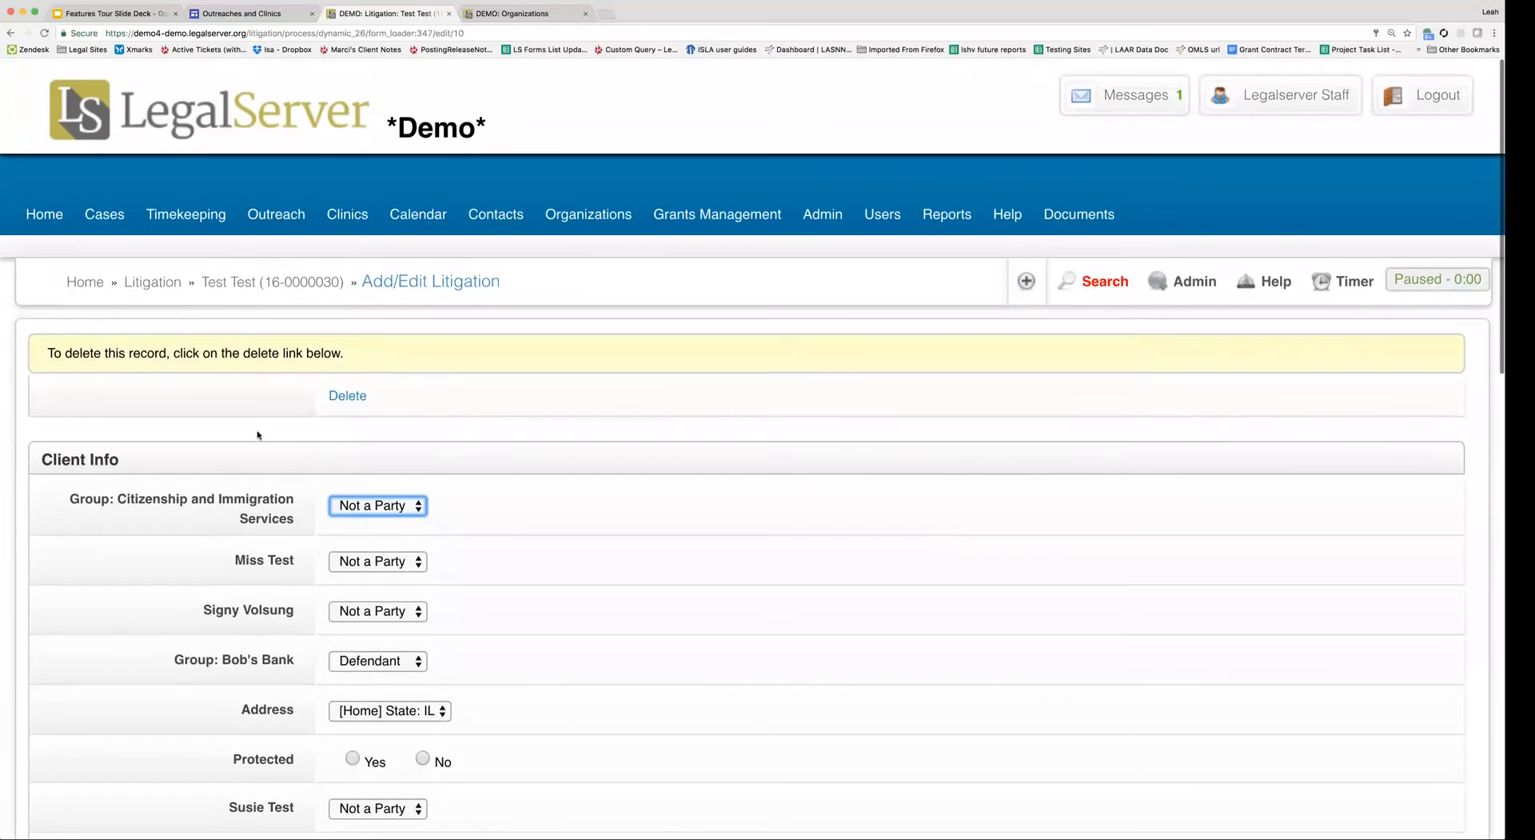
pyautogui.click(300, 282)
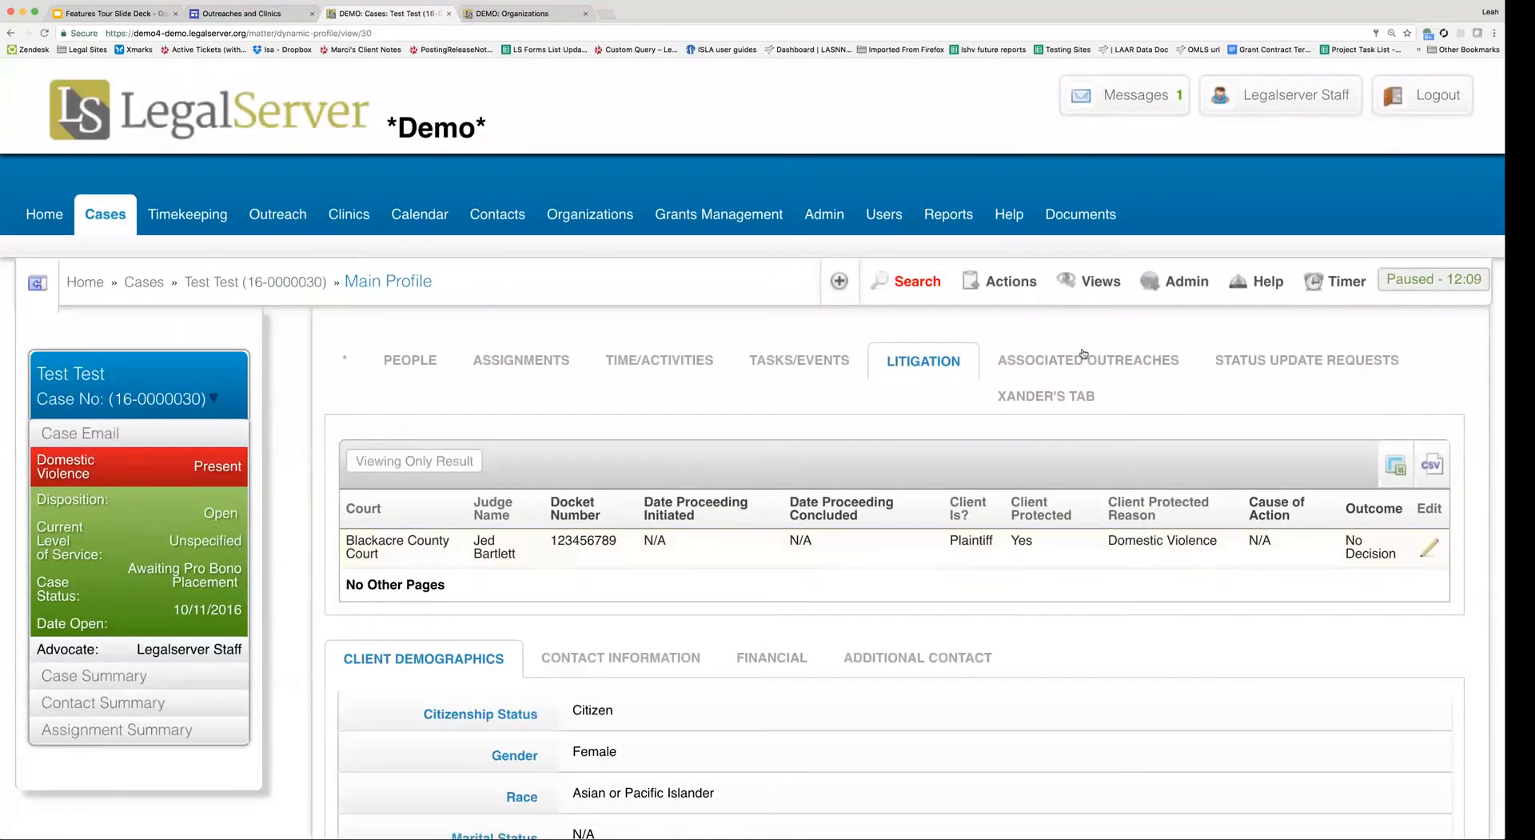
# Search the case's available actions for "lit" and open the Add Litigation form
pyautogui.click(1022, 283)
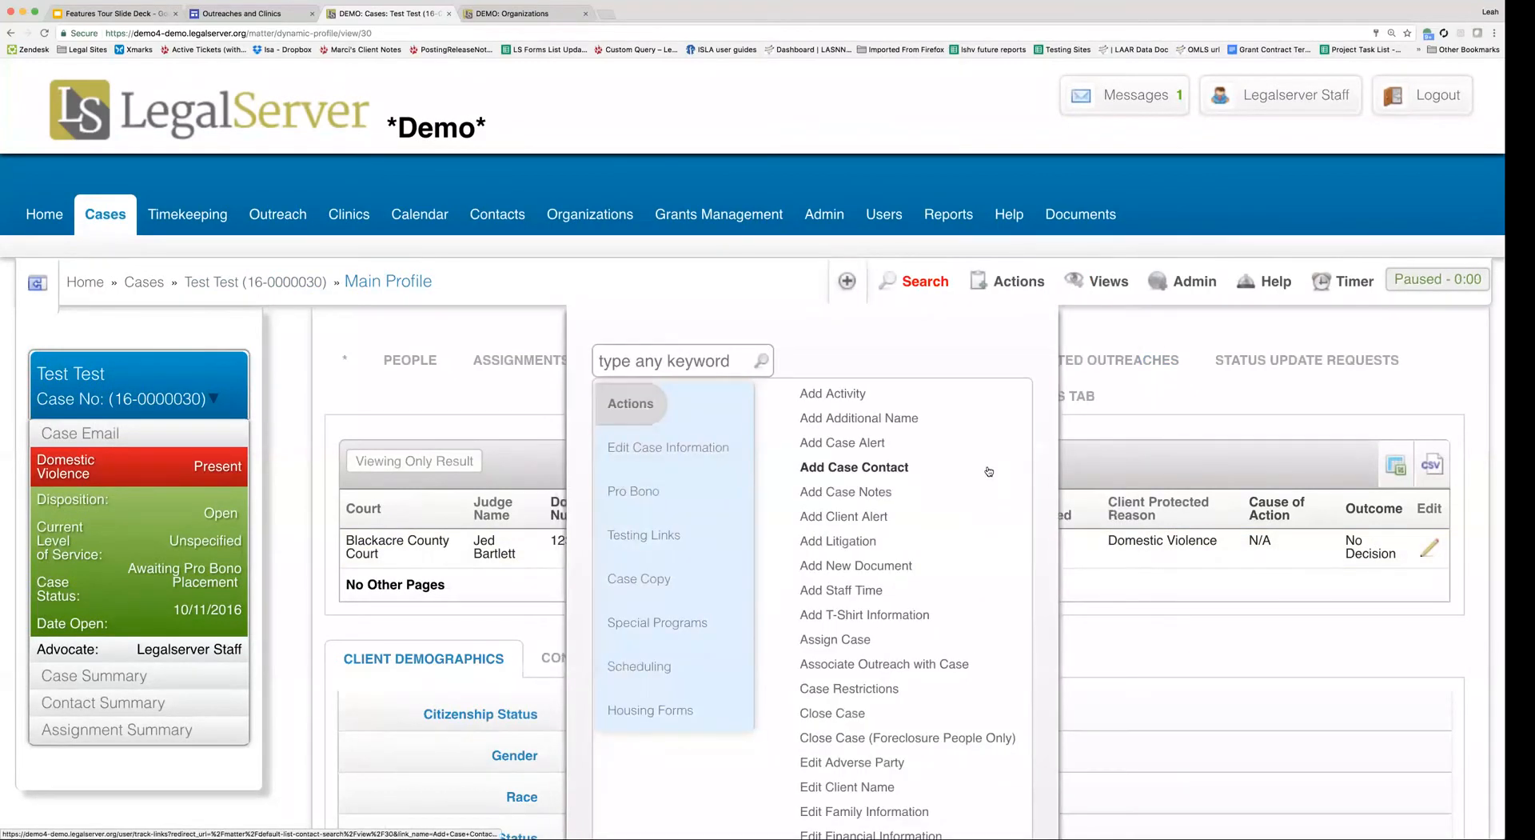
pyautogui.click(679, 361)
pyautogui.write('lit')
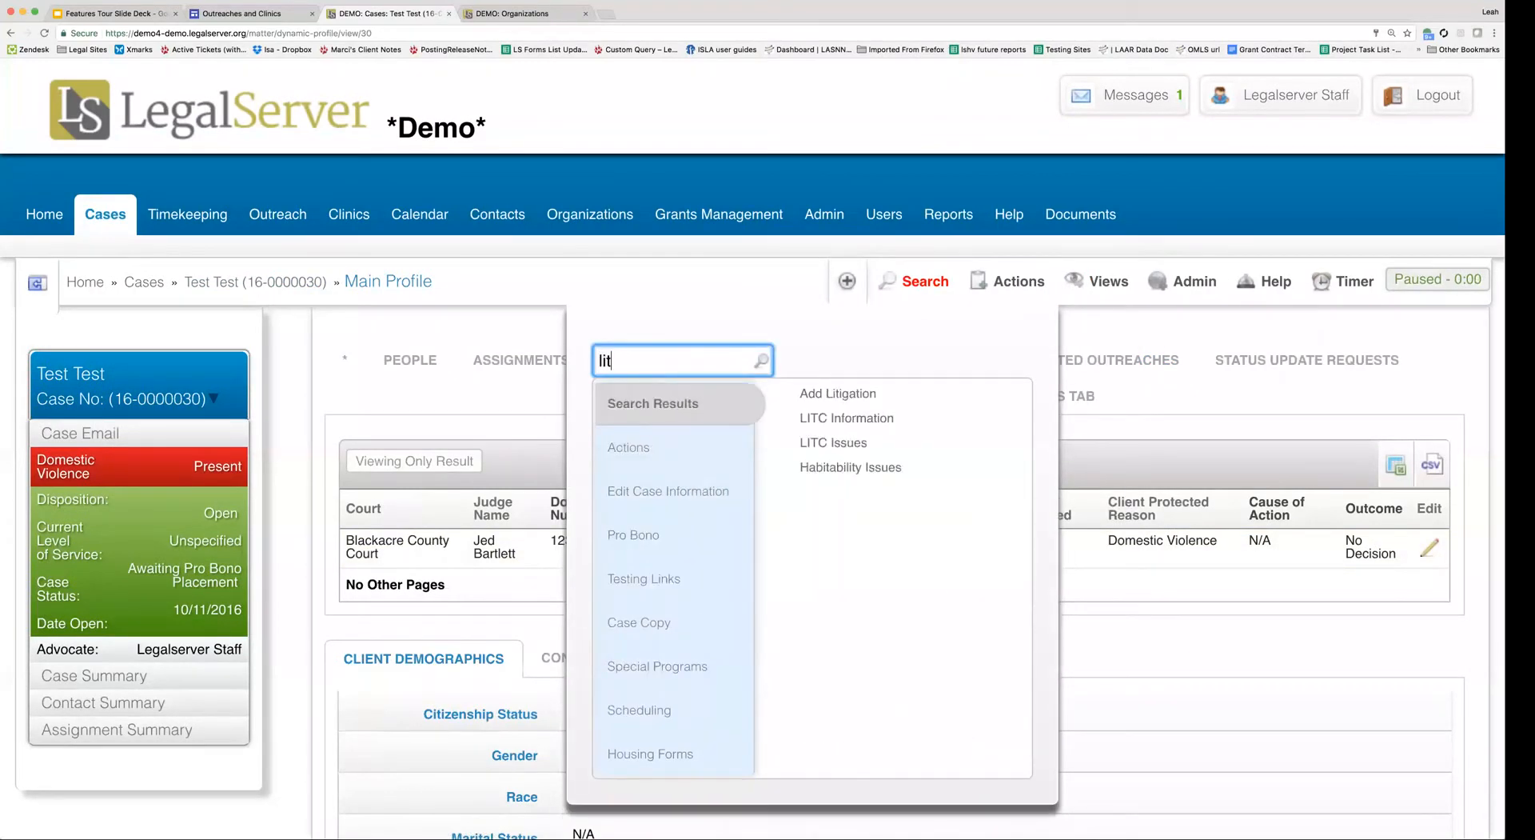
pyautogui.click(864, 400)
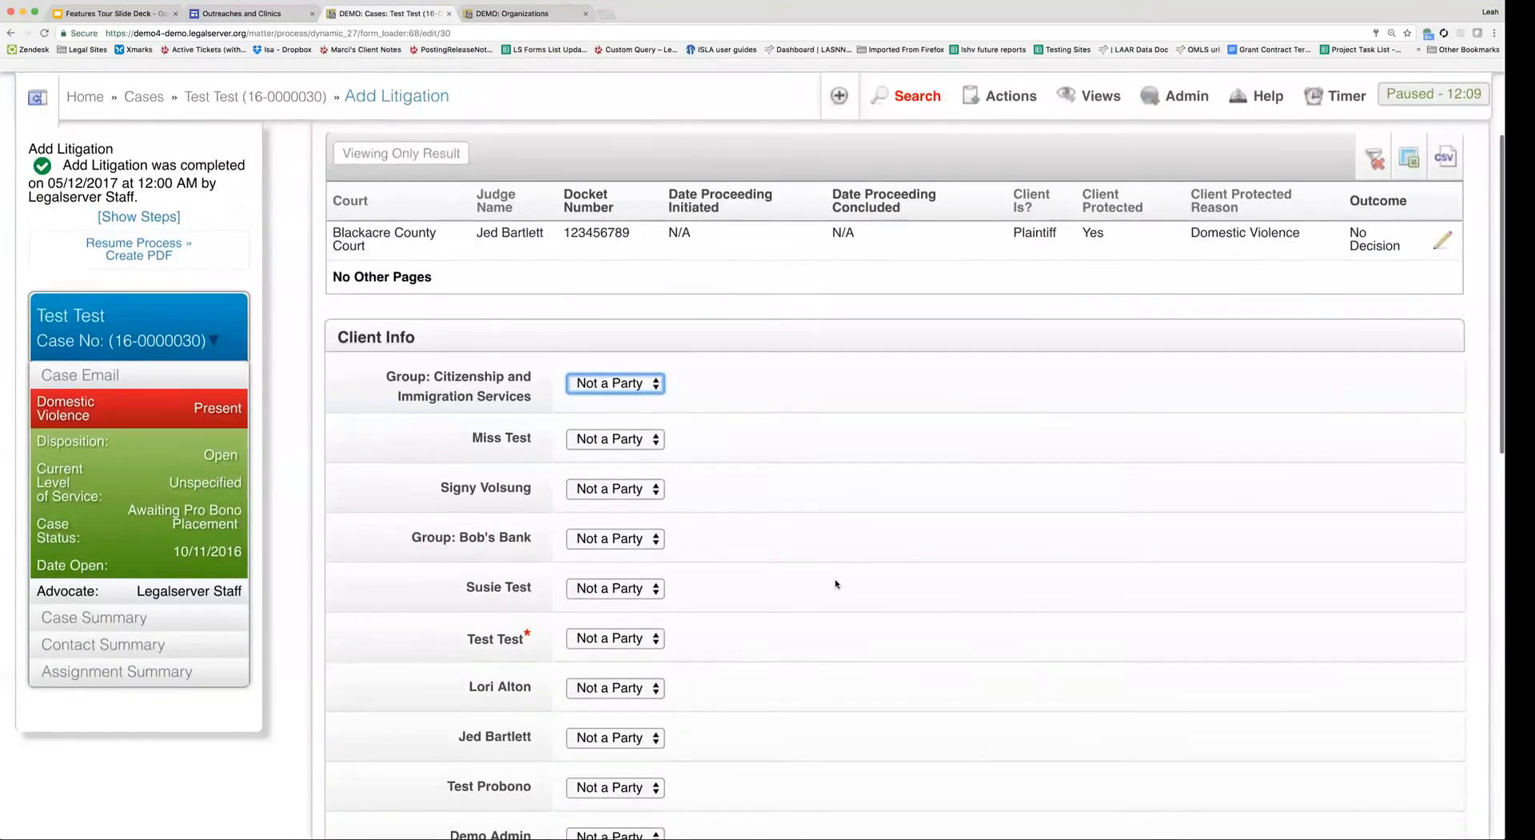
# Set the client's party role to Defendant and mark the client as not protected
pyautogui.scroll(-3, 835, 584)
pyautogui.click(632, 443)
pyautogui.click(649, 467)
pyautogui.click(678, 544)
# Choose New Test Org as the court and select its new contact as the judge
pyautogui.scroll(-7, 767, 564)
pyautogui.click(658, 472)
pyautogui.click(657, 509)
pyautogui.click(649, 519)
pyautogui.click(651, 593)
pyautogui.click(1026, 547)
# Save the second litigation record and view it in the case profile's litigation list
pyautogui.scroll(-4, 1026, 547)
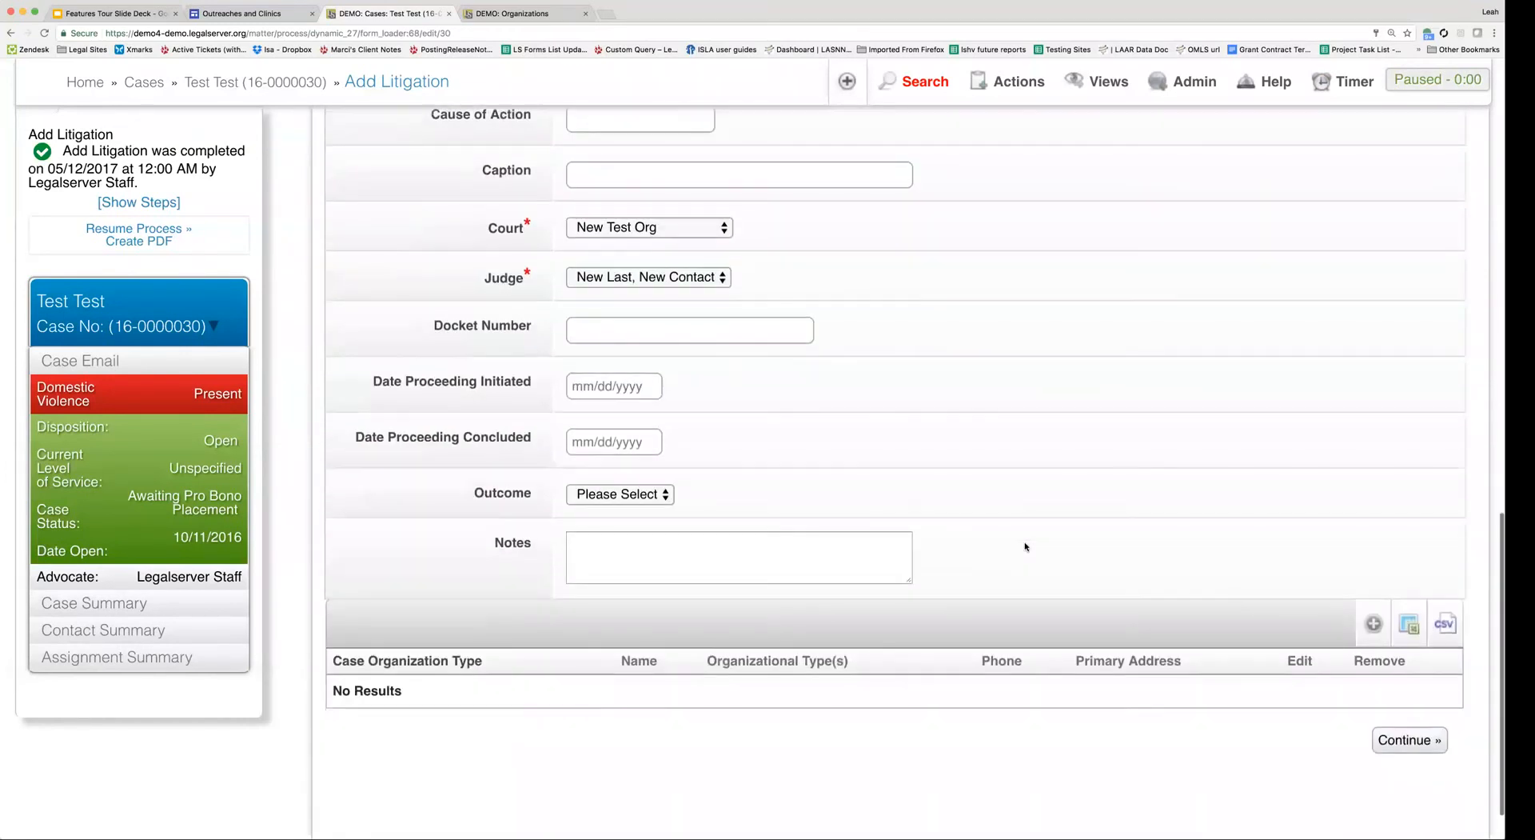
pyautogui.scroll(-1, 1026, 546)
pyautogui.click(1409, 684)
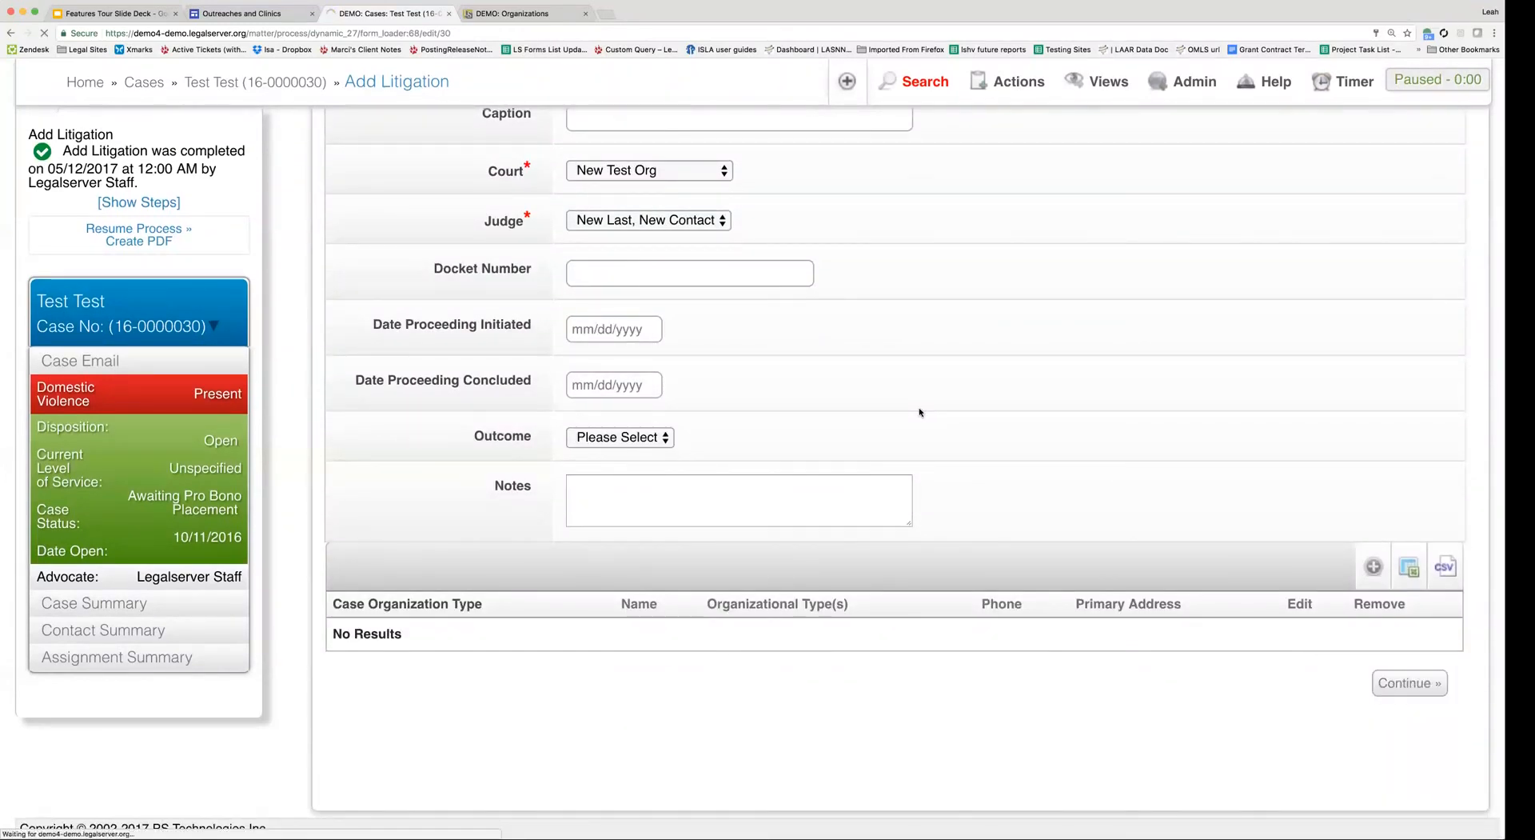
pyautogui.scroll(-3, 918, 480)
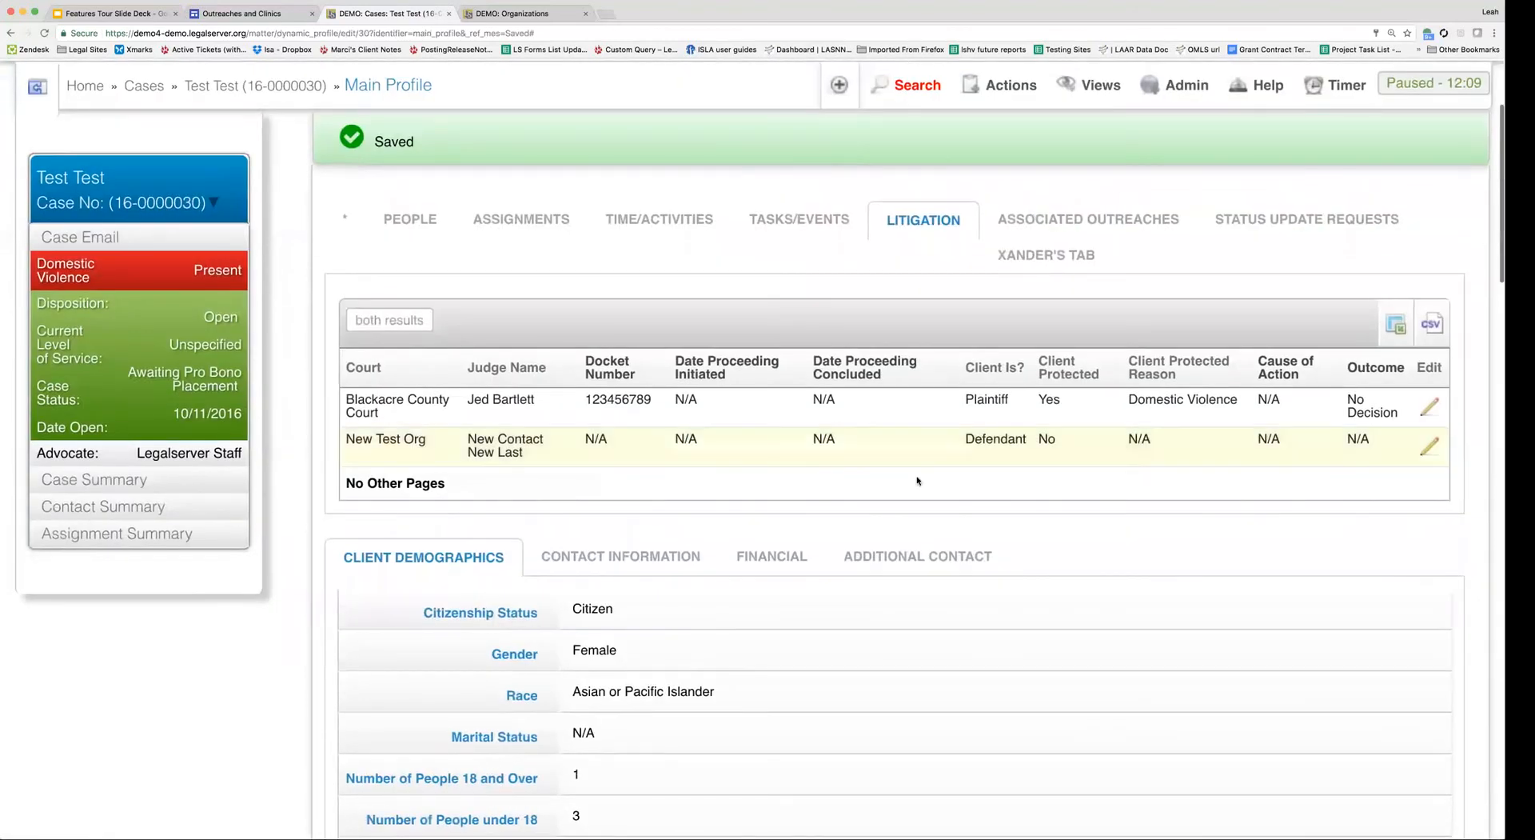